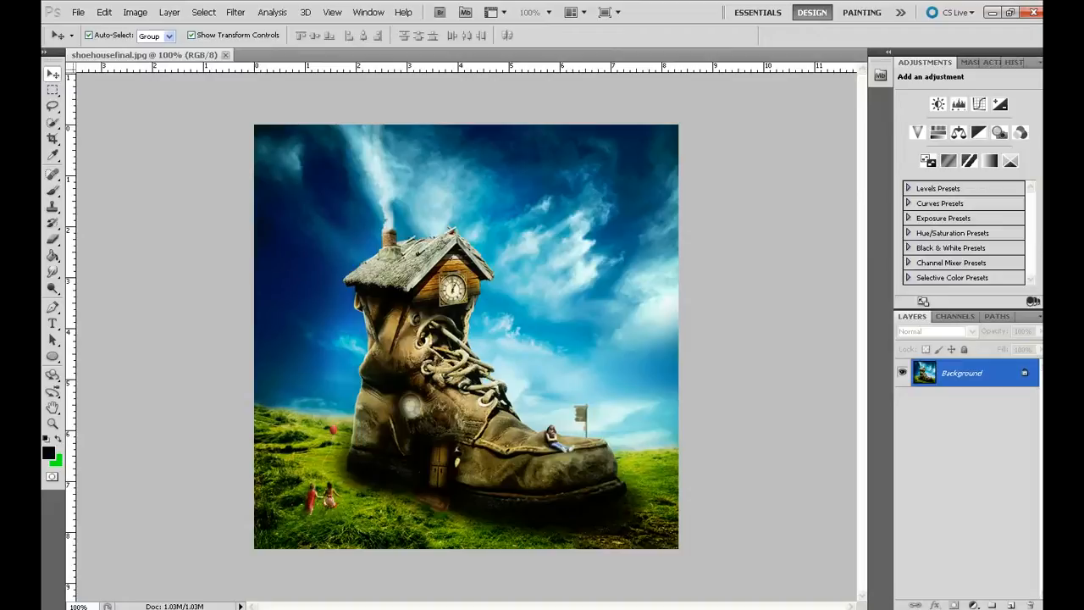
- Open the Shoe Photo Comp folder inside Tutorials on the Z: drive and look through its source images
left_click(650, 608)
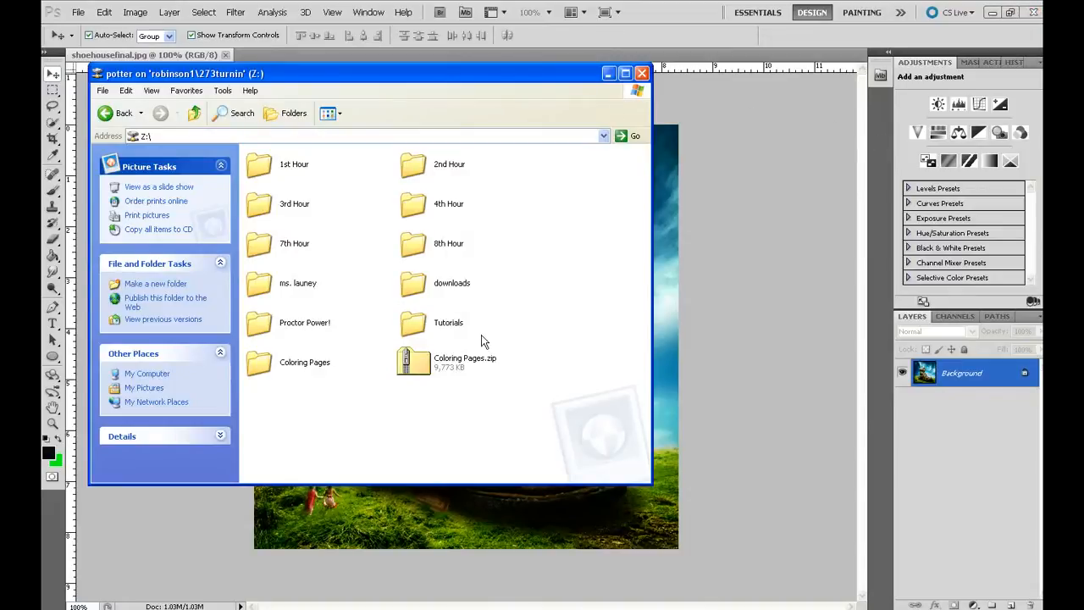
double_click(440, 327)
left_click_drag(389, 480, 499, 479)
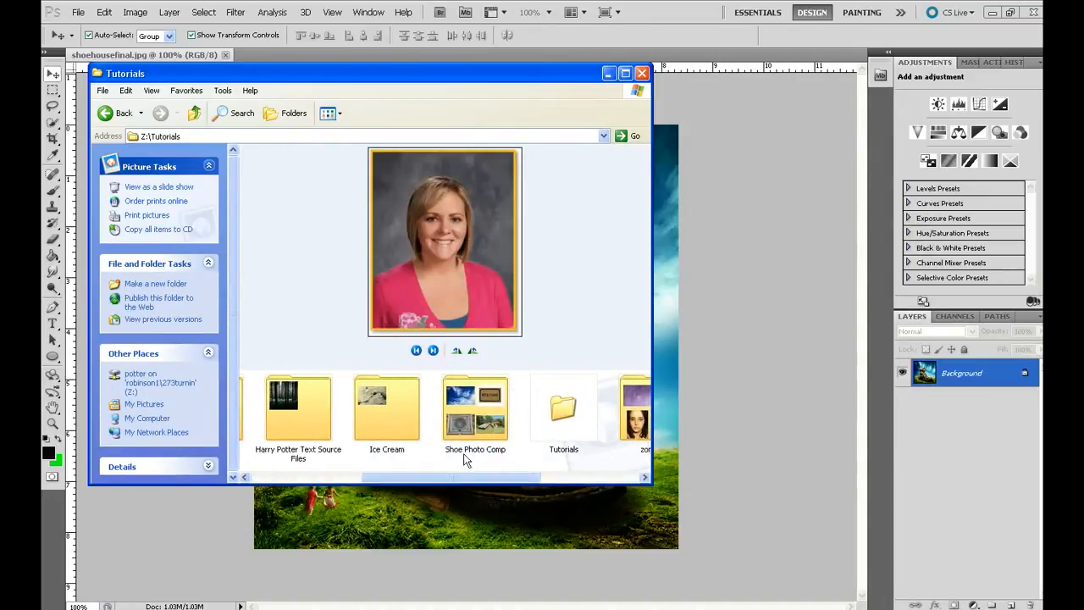
double_click(491, 434)
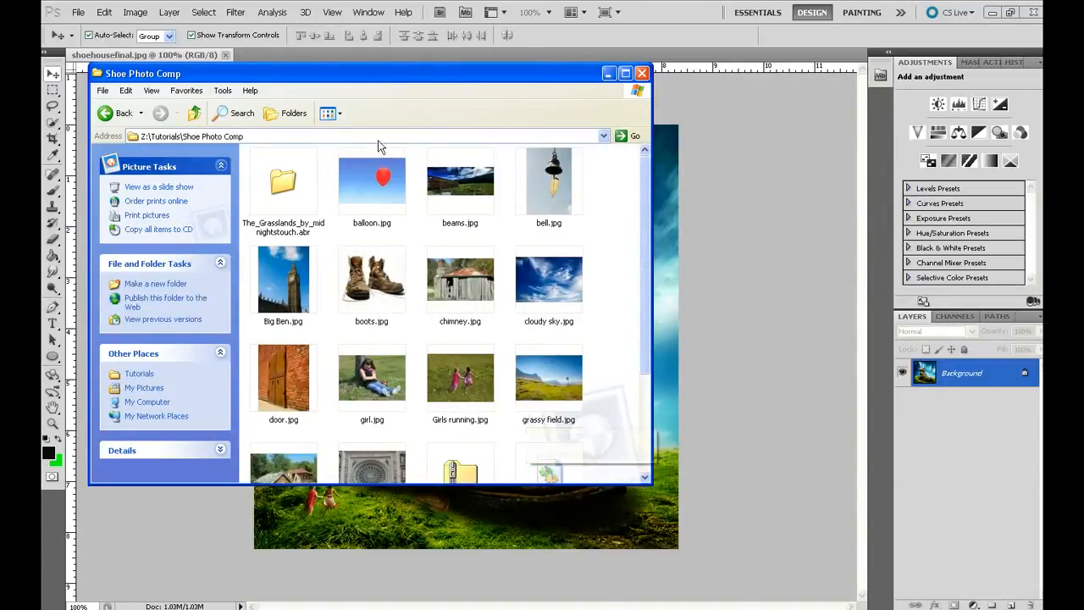
left_click(336, 115)
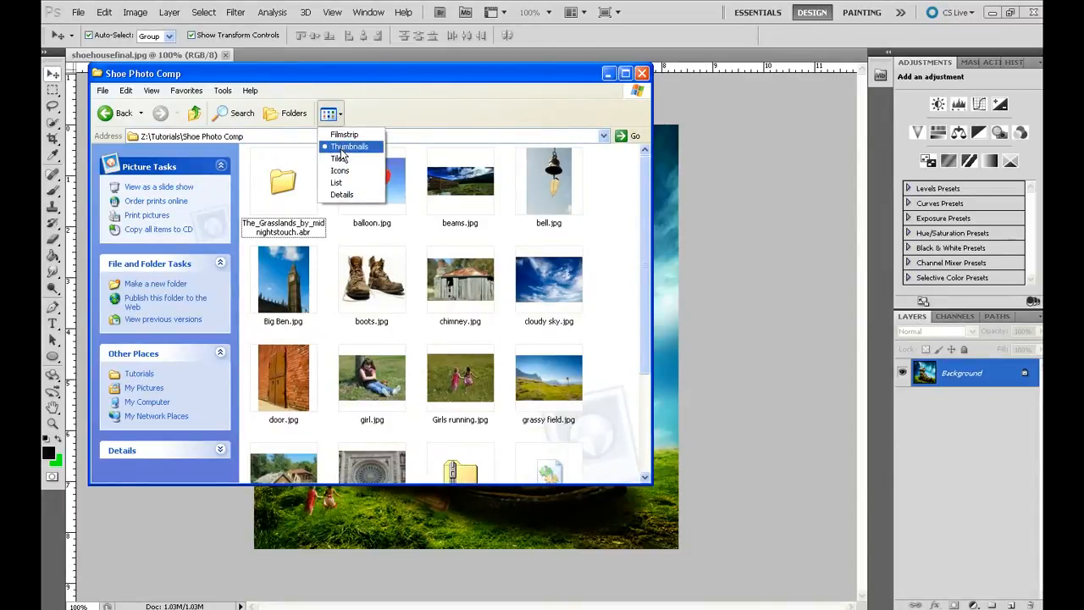
left_click(415, 123)
left_click_drag(649, 226, 646, 363)
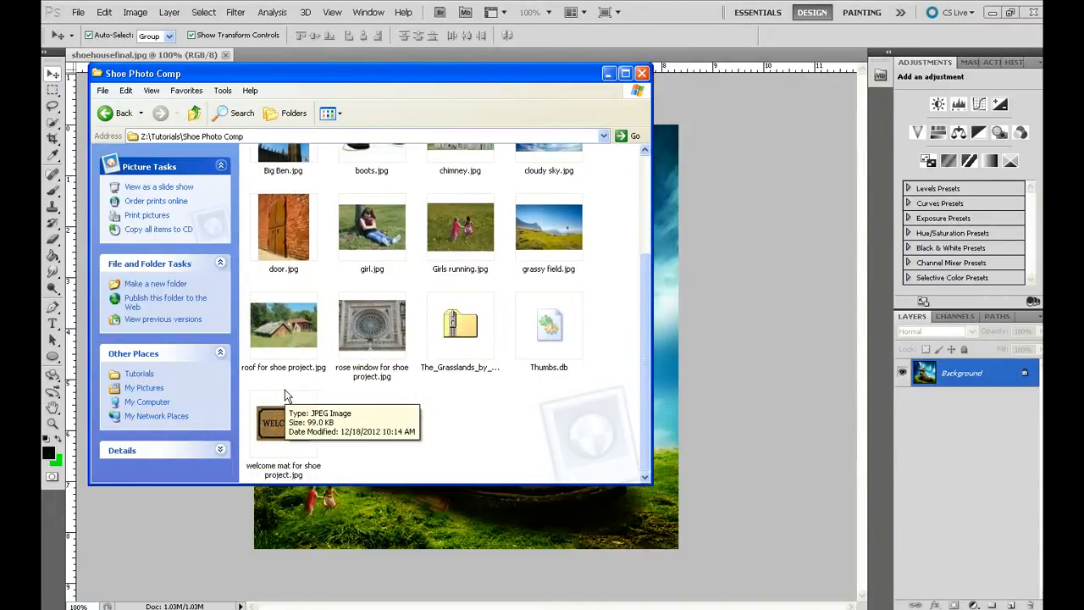
left_click(223, 526)
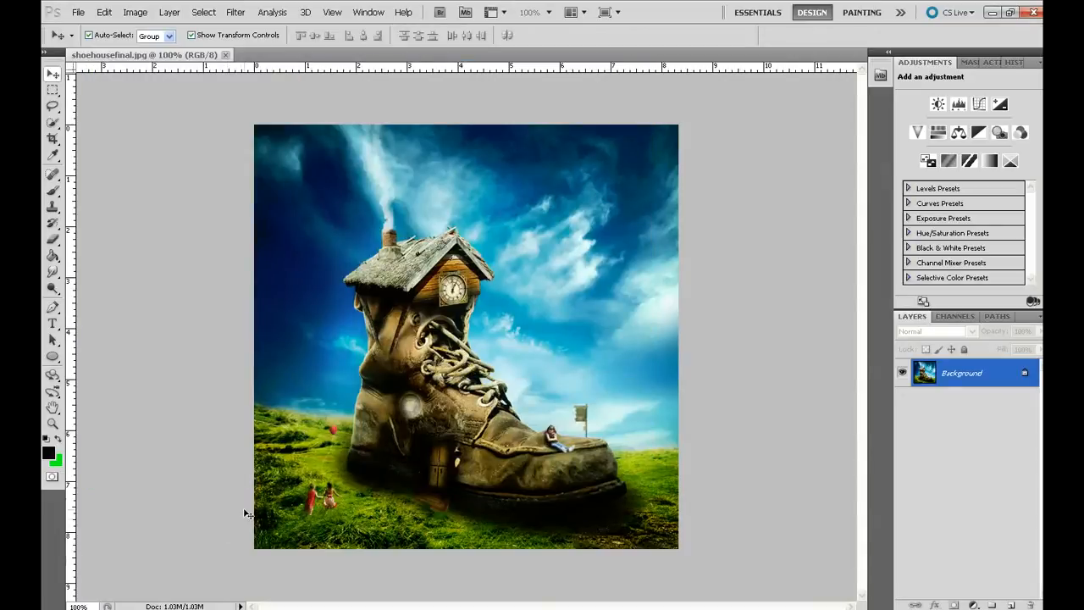
- Create a new 900 × 900 pixel RGB document at 72 pixels/inch with a white background
left_click(77, 13)
left_click(87, 28)
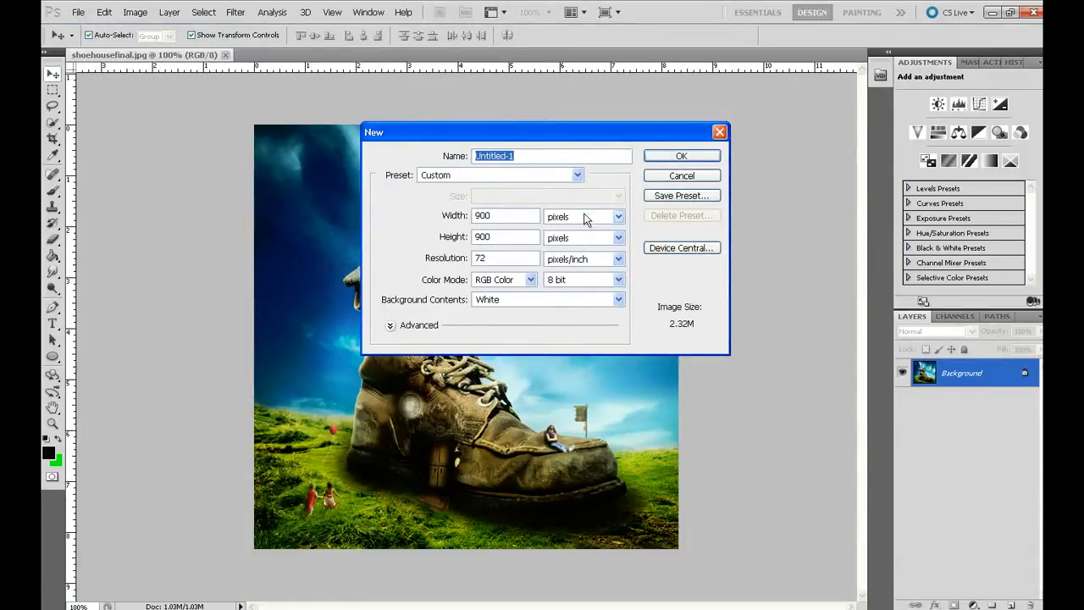
left_click(663, 161)
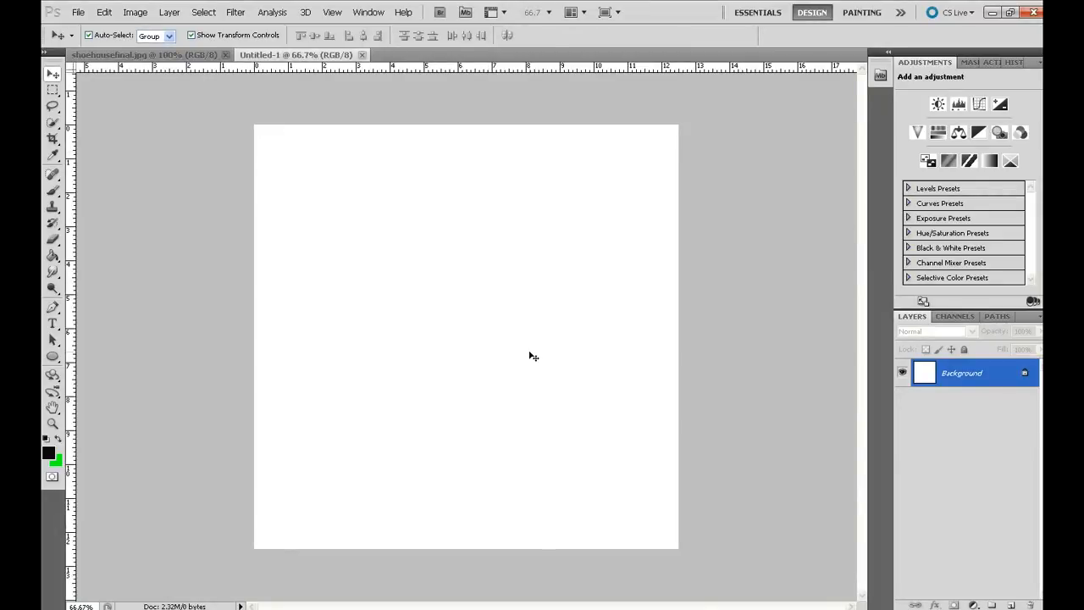
- Place cloudy sky.jpg from the Shoe Photo Comp folder into the new document at its original size
left_click(703, 607)
scroll(517, 206, "up", 2)
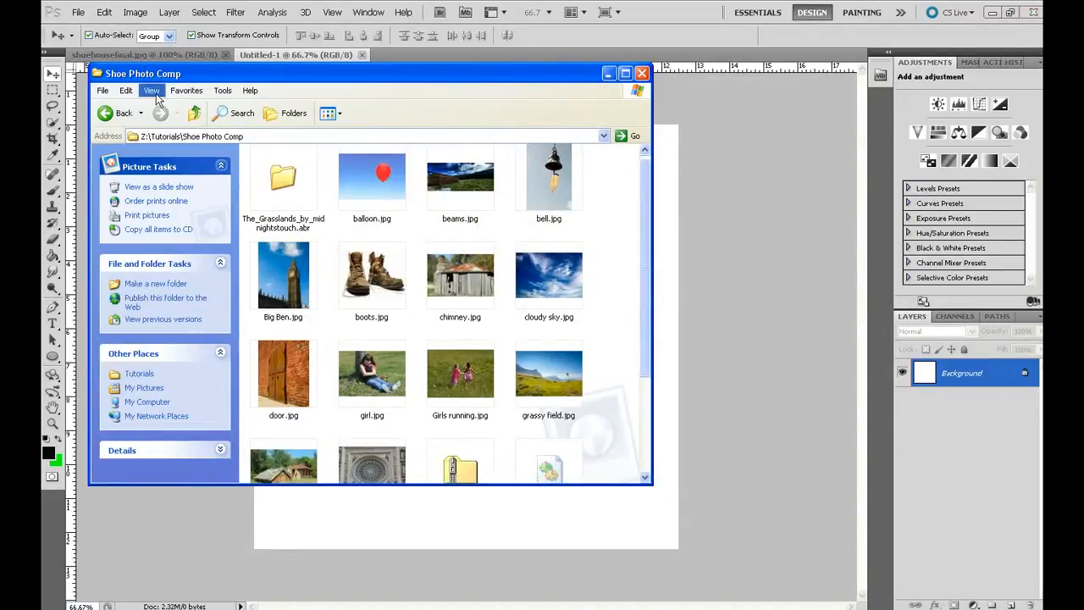
left_click_drag(203, 78, 160, 80)
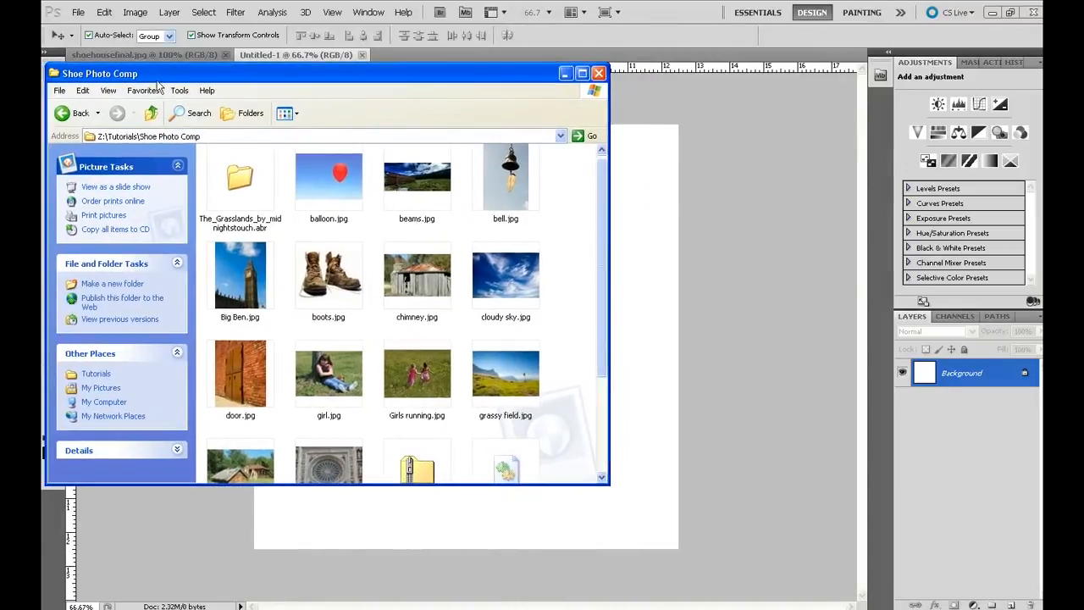
left_click(519, 284)
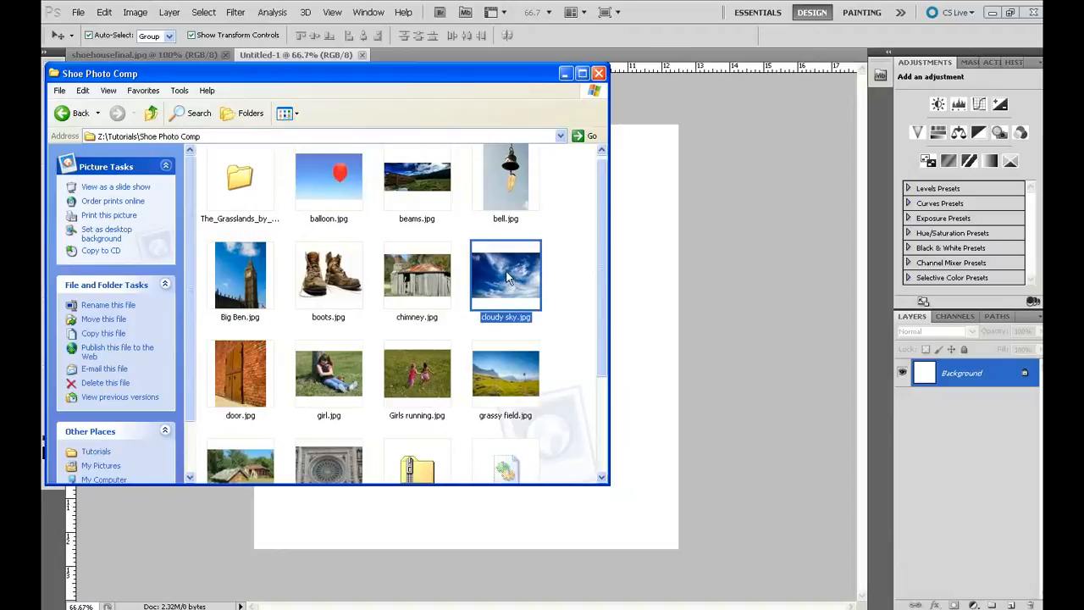
left_click_drag(518, 284, 636, 266)
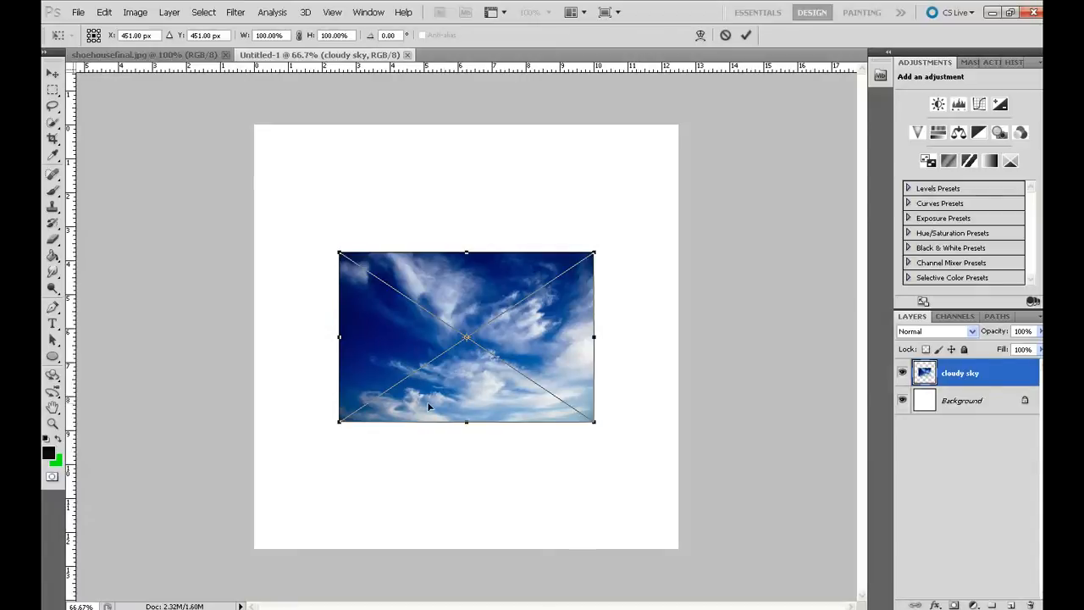
key("Return")
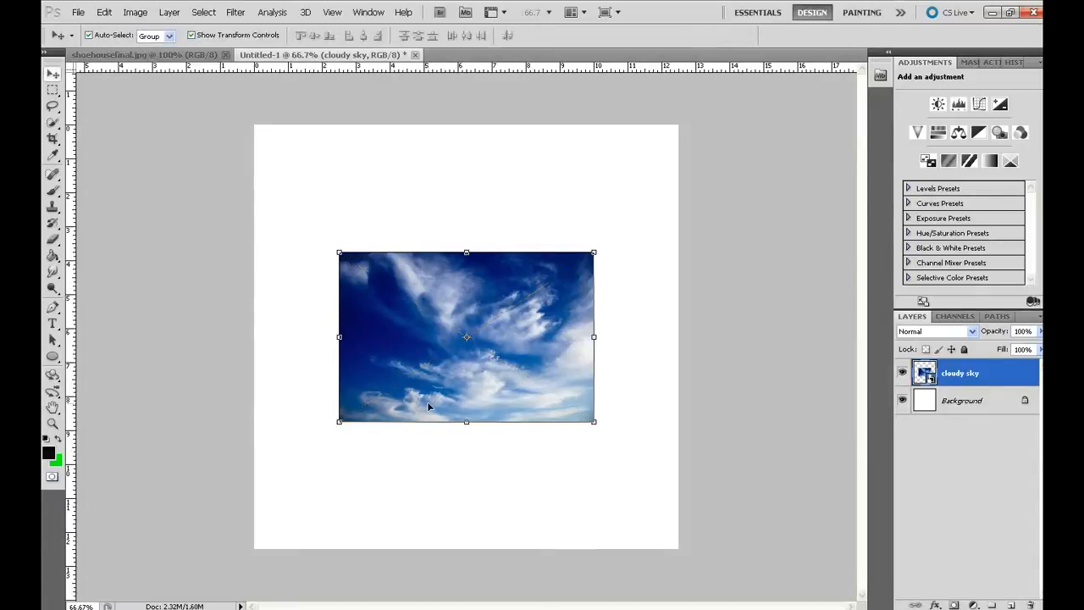
- Align the sky with the canvas's upper-left corner and stretch it to full canvas width, about 167% wide and 209% high
left_click_drag(422, 400, 338, 274)
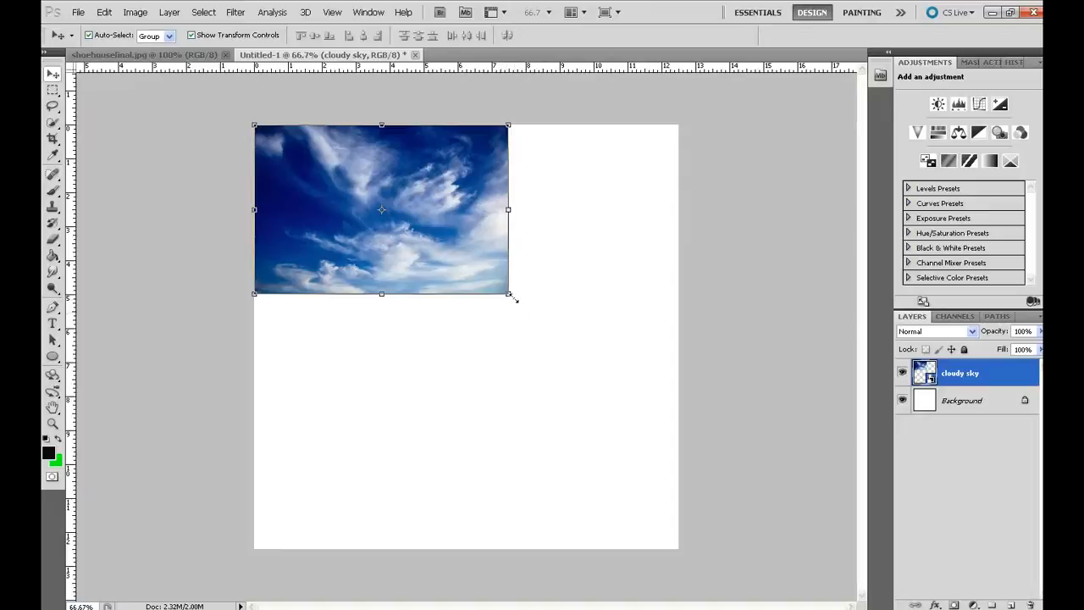
left_click_drag(508, 293, 677, 434)
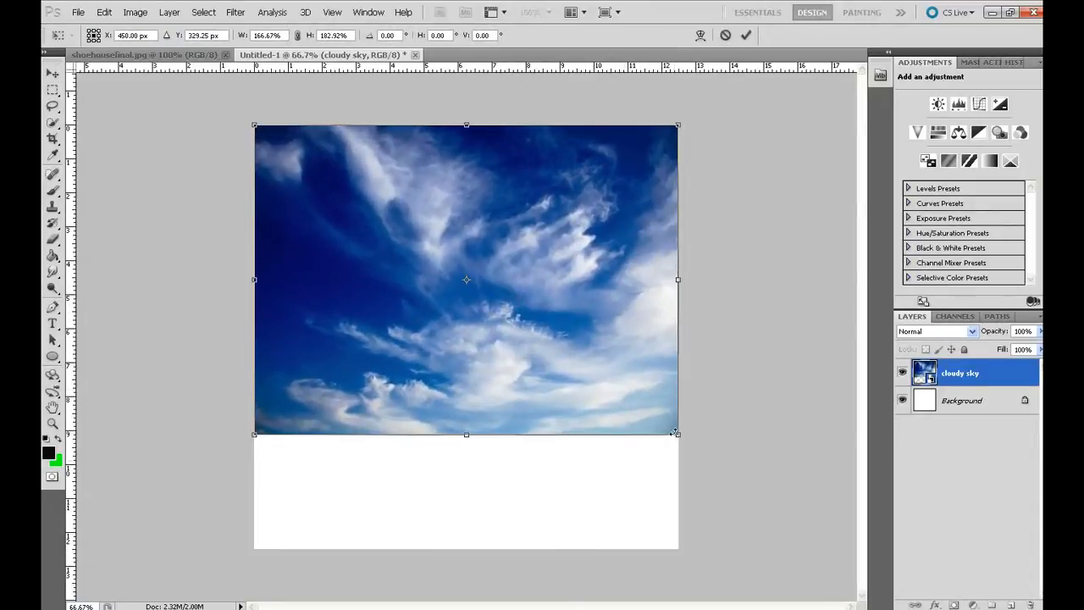
left_click_drag(467, 435, 467, 479)
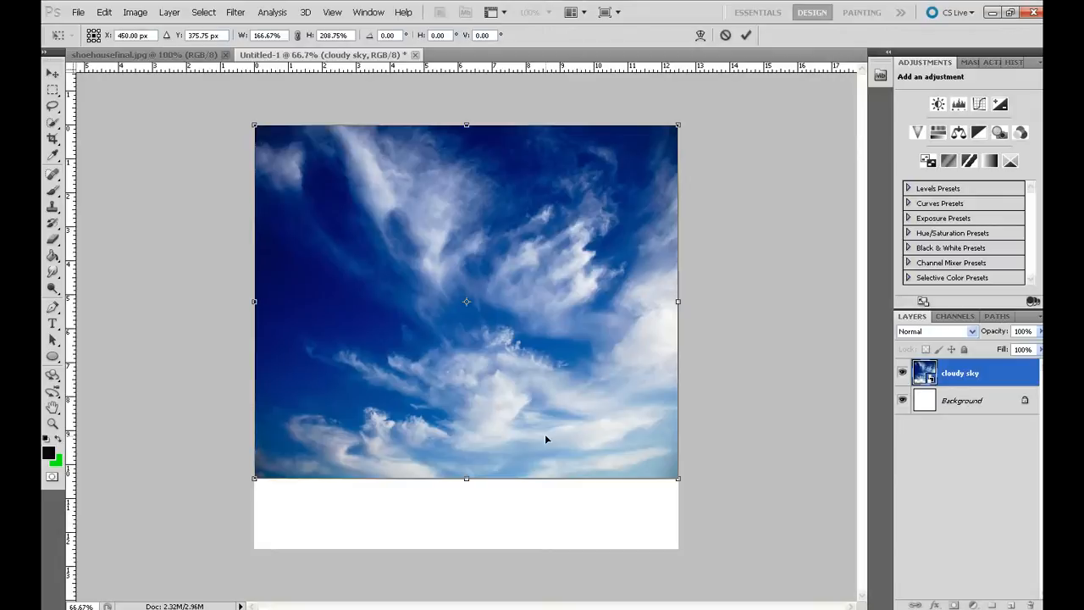
key("Return")
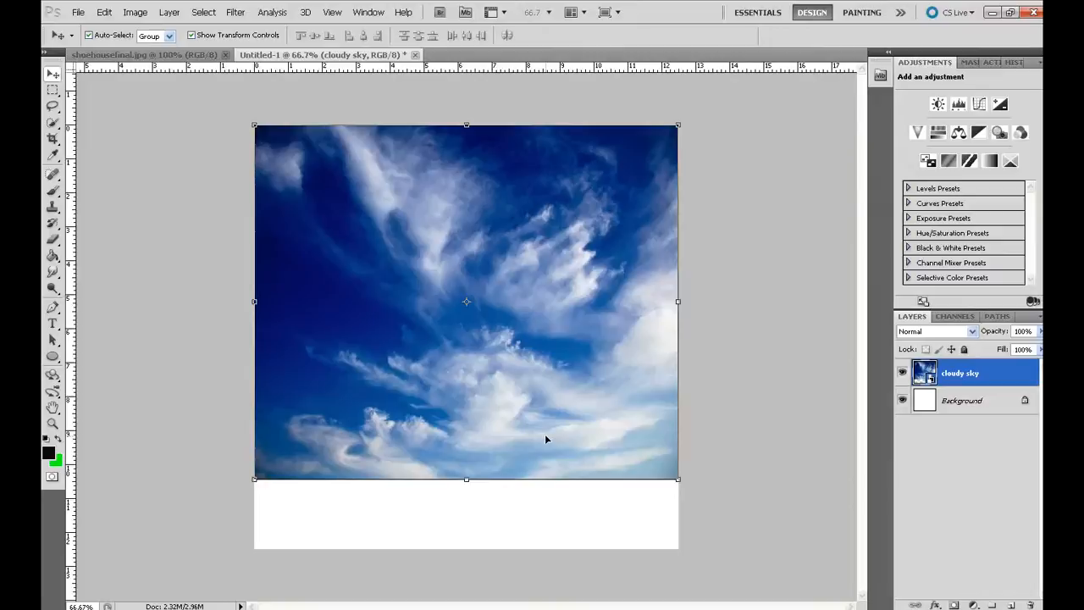
- Compare the placed sky with the sky colours in the finished composite shoehousefinal.jpg
left_click(144, 54)
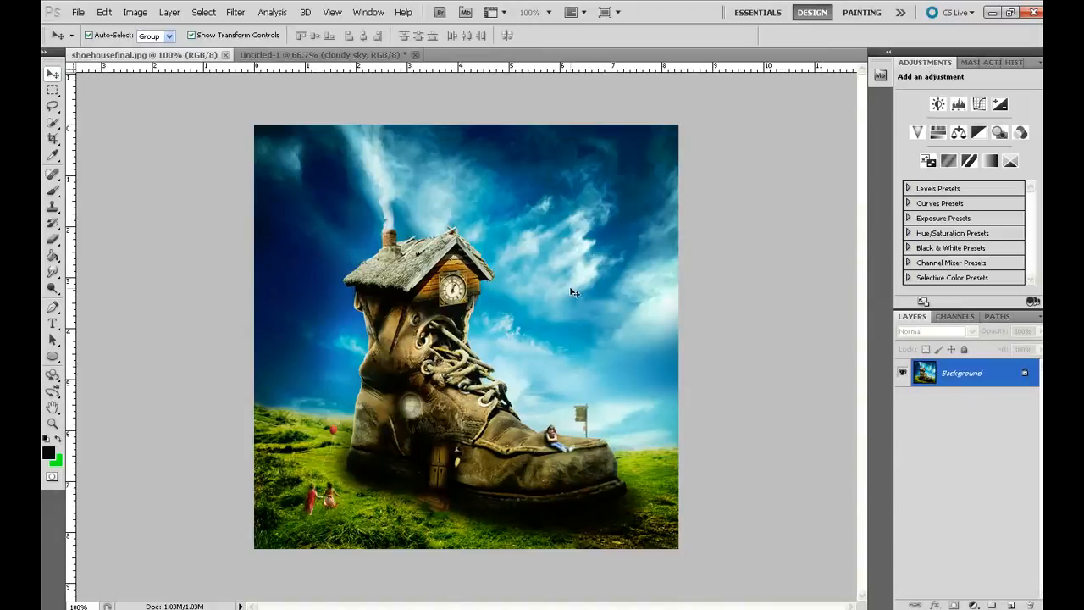
left_click(354, 55)
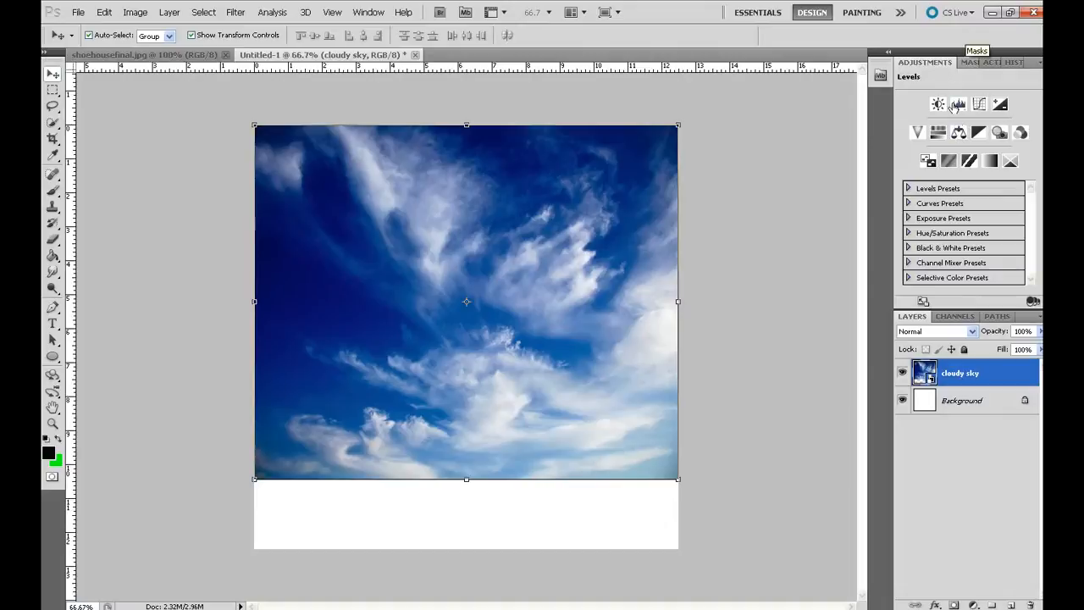
left_click(370, 13)
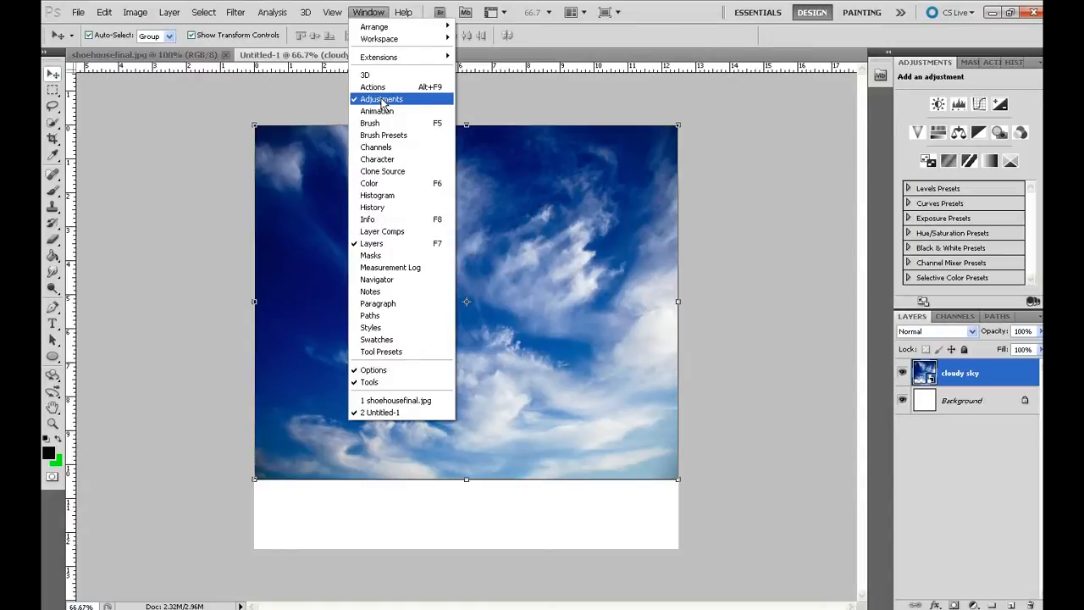
left_click(913, 109)
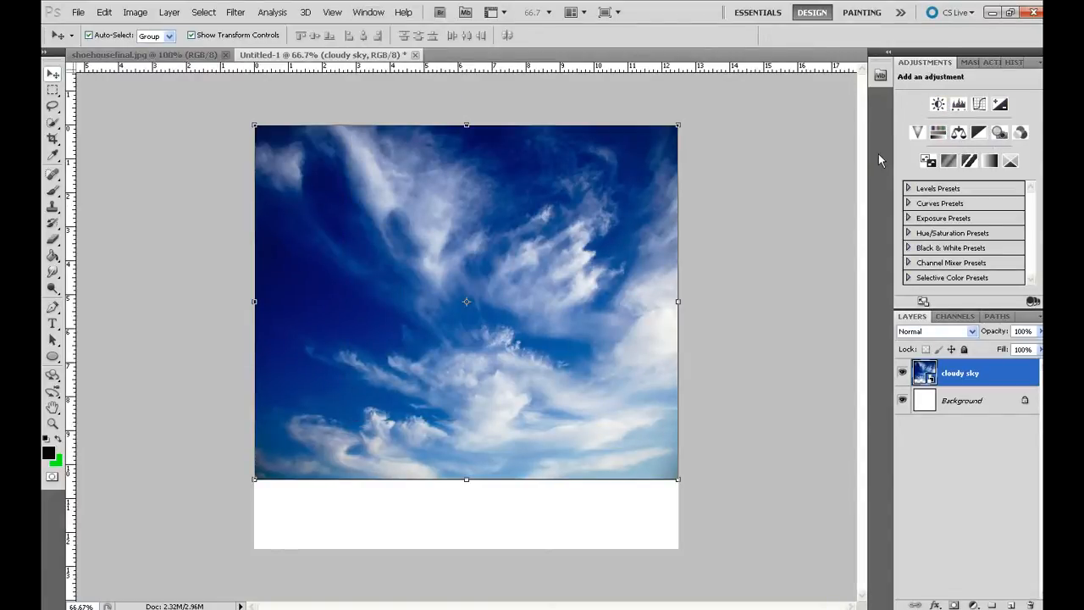
- Add a Color Balance adjustment clipped to the sky, with Highlights set to Cyan/Red -21, Magenta/Green 4 and Yellow/Blue -6
left_click(958, 137)
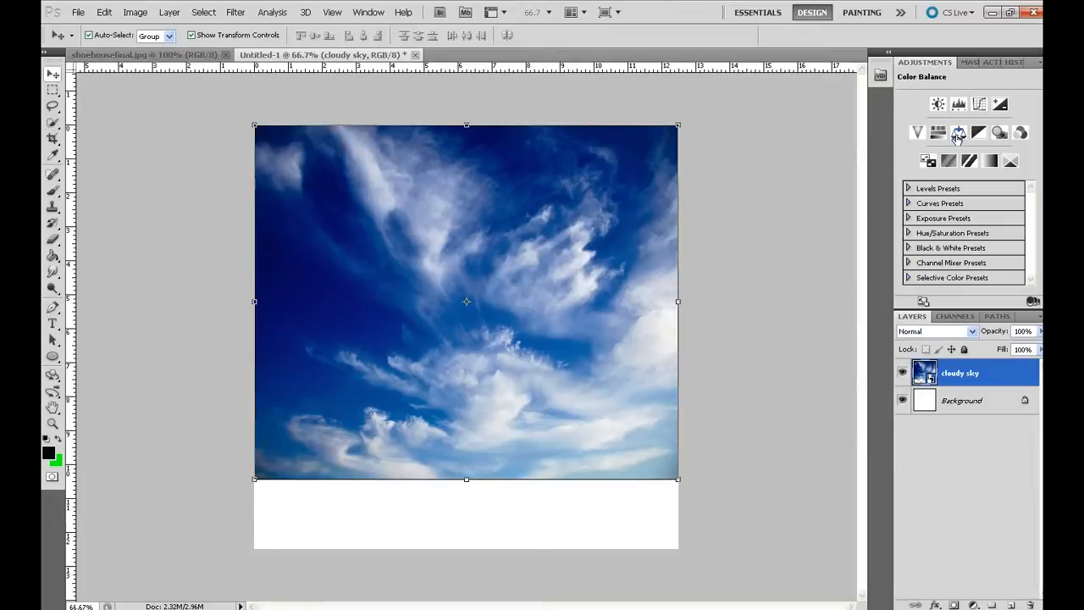
left_click(958, 136)
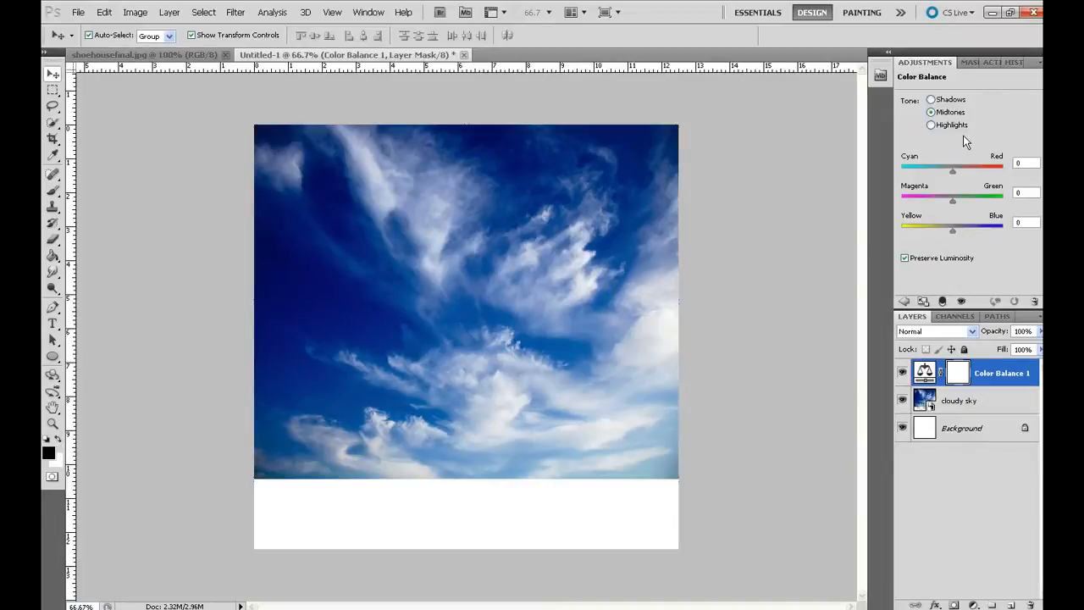
left_click(960, 129)
left_click(1018, 161)
type("-21")
key("Tab")
type("4")
key("Tab")
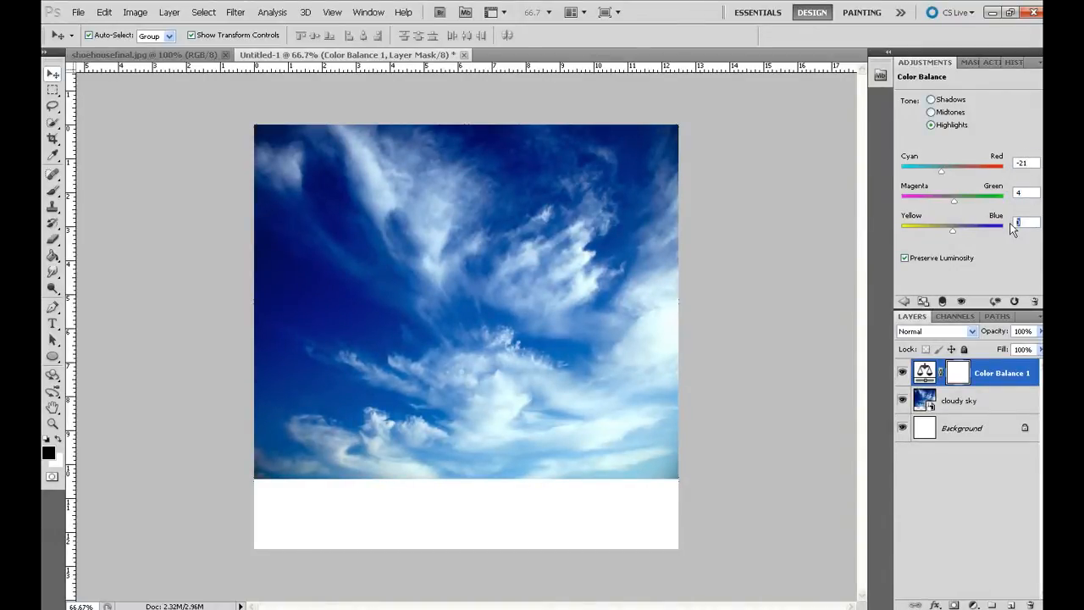
type("-6")
left_click(942, 303)
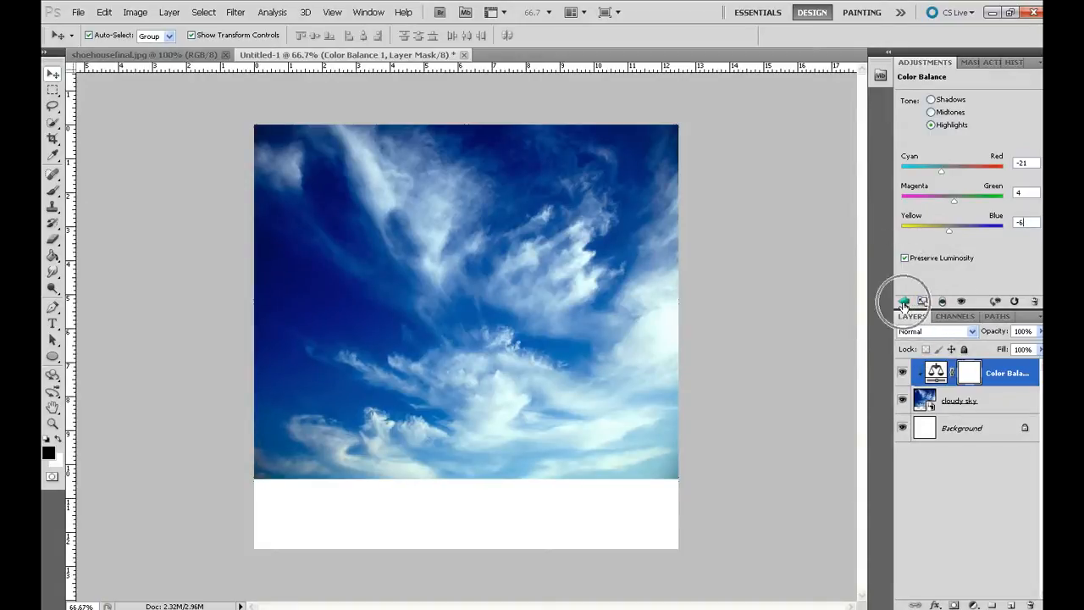
- Add a second clipped Color Balance adjustment with Midtones set to Cyan/Red -39, Magenta/Green 16 and Yellow/Blue -18
left_click(904, 302)
left_click(958, 133)
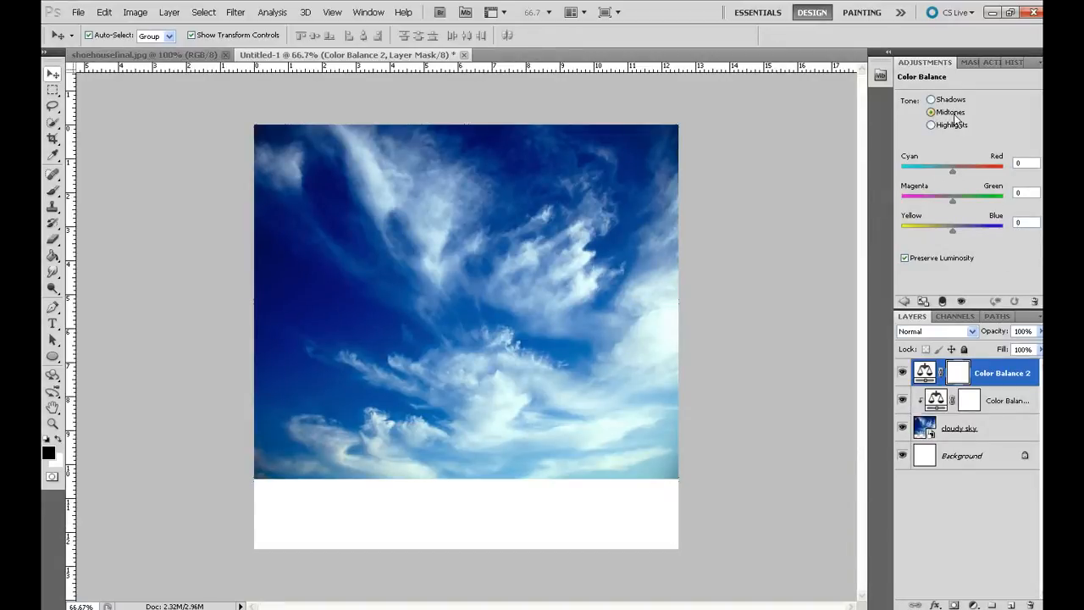
left_click(1017, 162)
type("-39")
key("Tab")
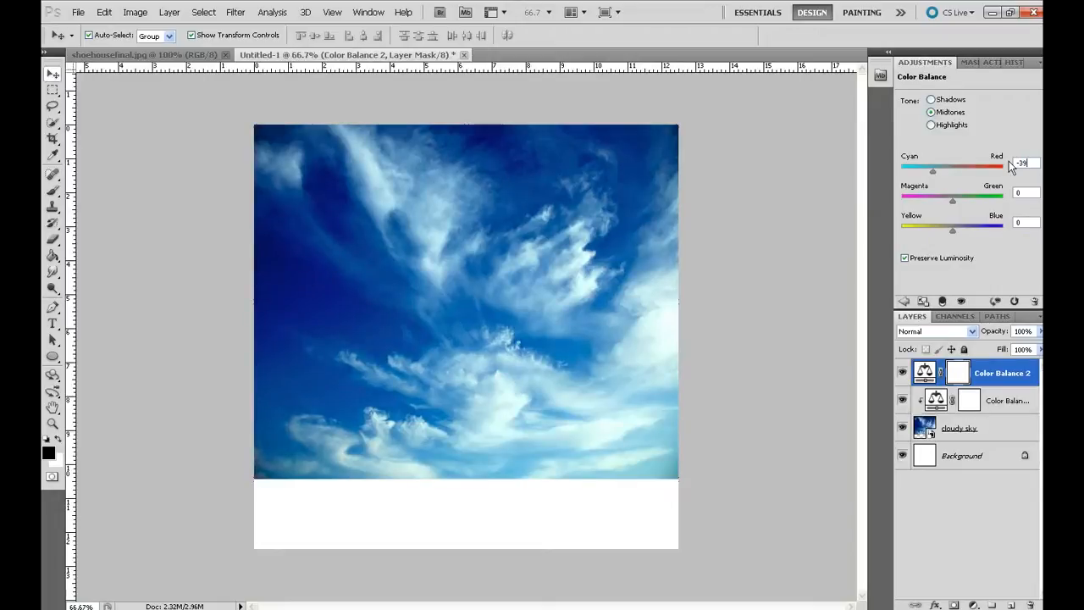
type("16")
key("Tab")
type("-18")
left_click(943, 302)
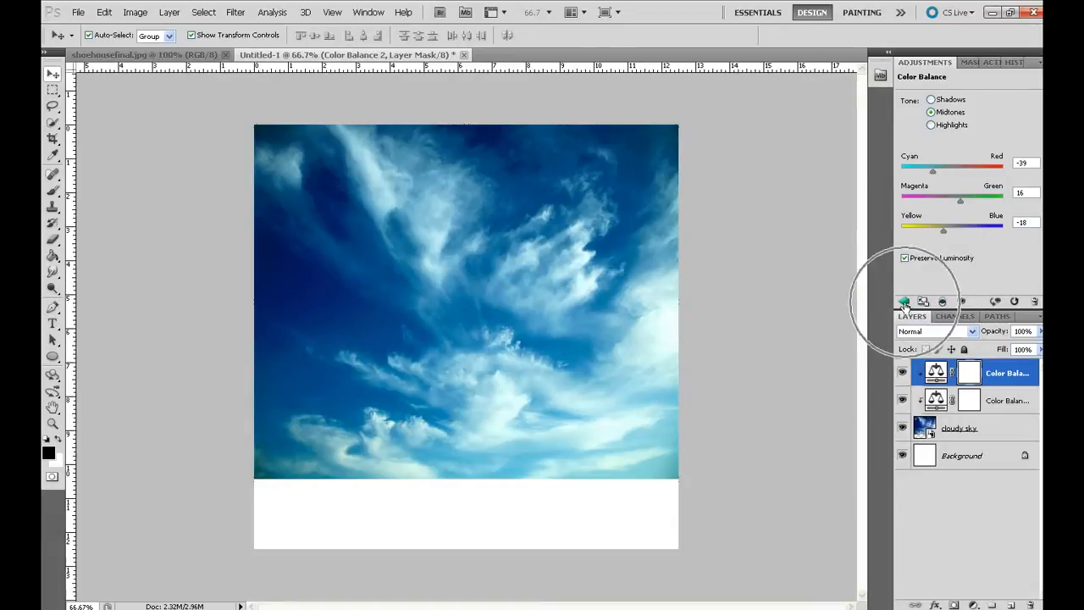
- Add a third clipped Color Balance adjustment with Shadows set to Cyan/Red -21, Magenta/Green 15 and Yellow/Blue 5
left_click(904, 303)
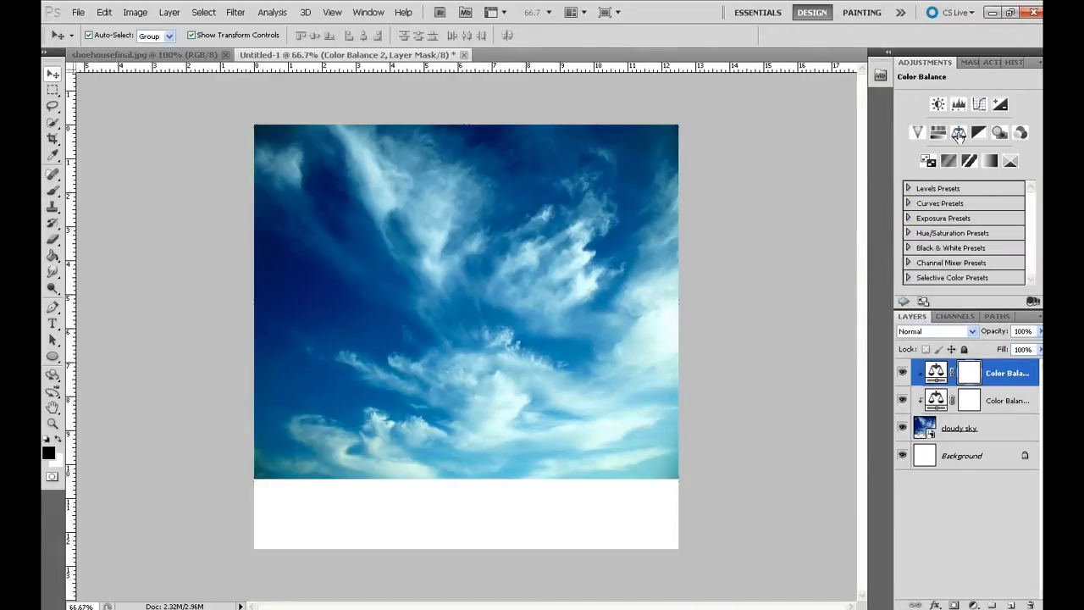
left_click(958, 134)
left_click(938, 101)
left_click(1019, 163)
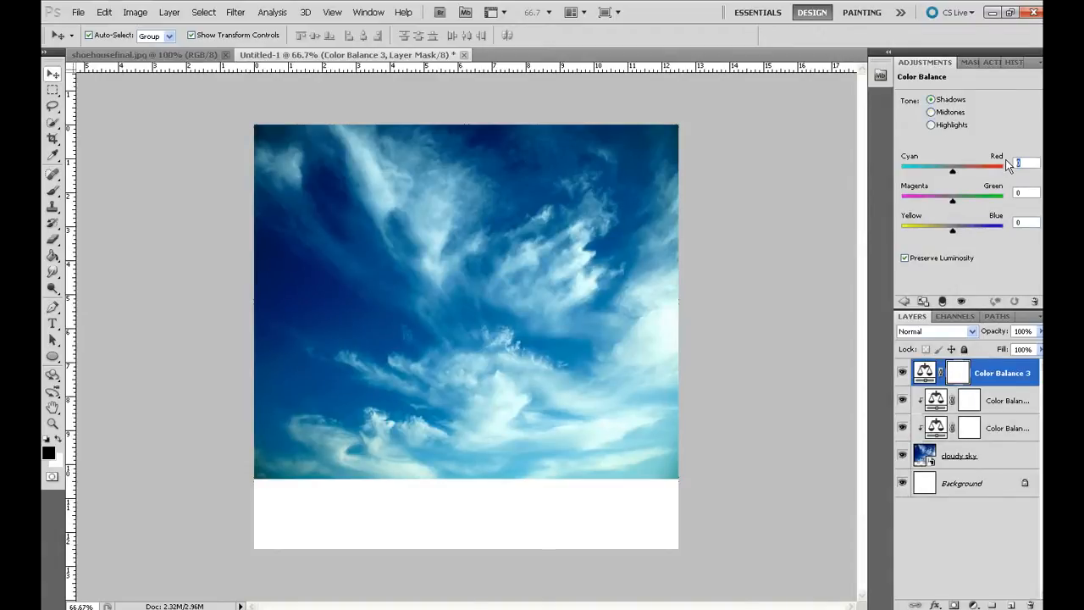
type("-2")
type("15")
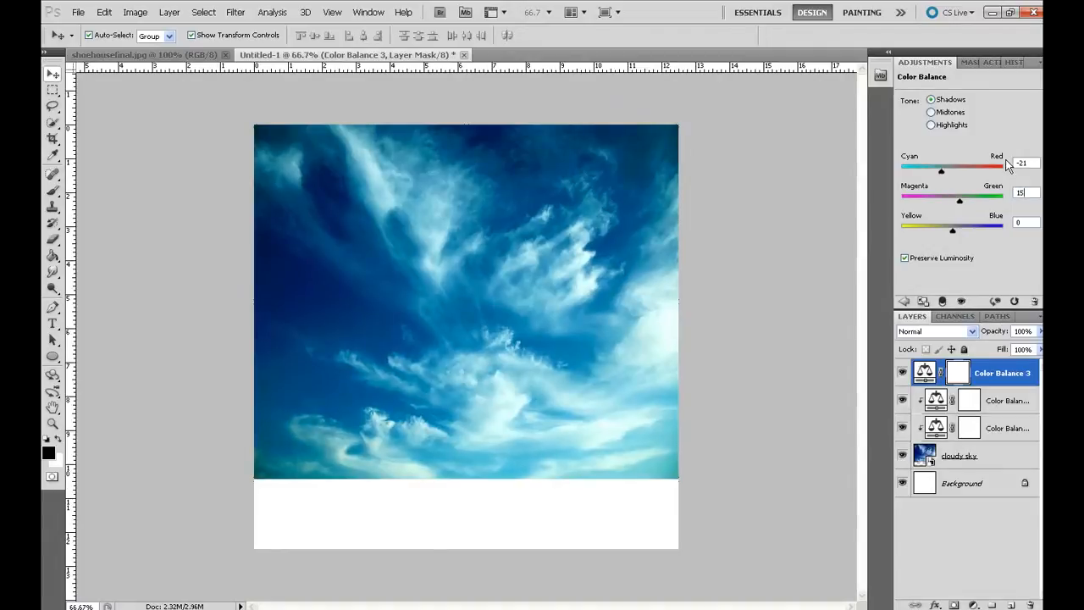
key("Tab")
type("5")
left_click(943, 303)
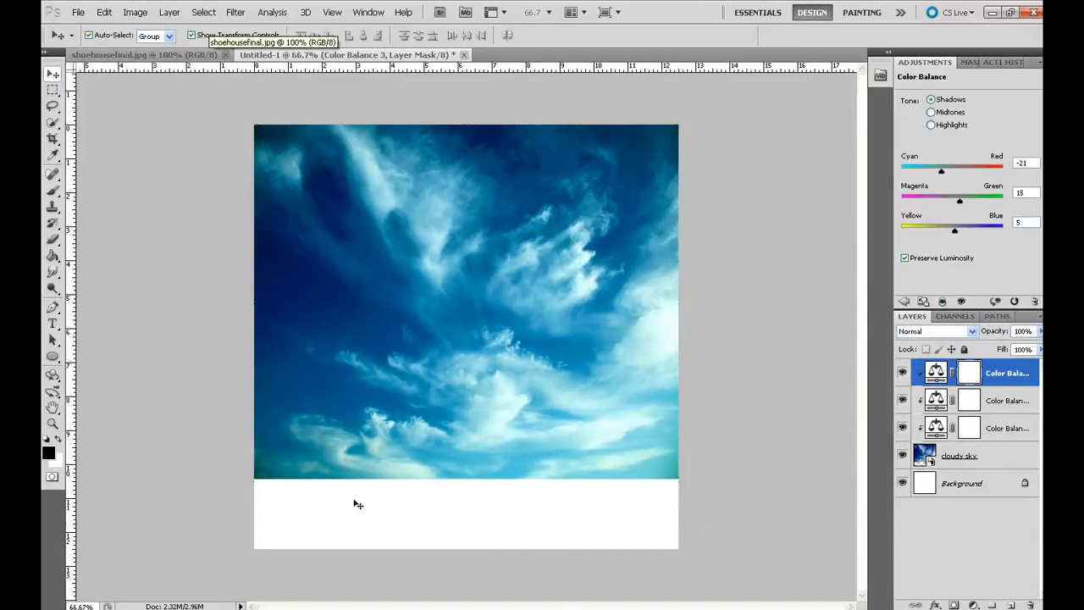
- Compare the adjusted sky with shoehousefinal.jpg, and select the topmost Color Balance layer in the new document
left_click(158, 54)
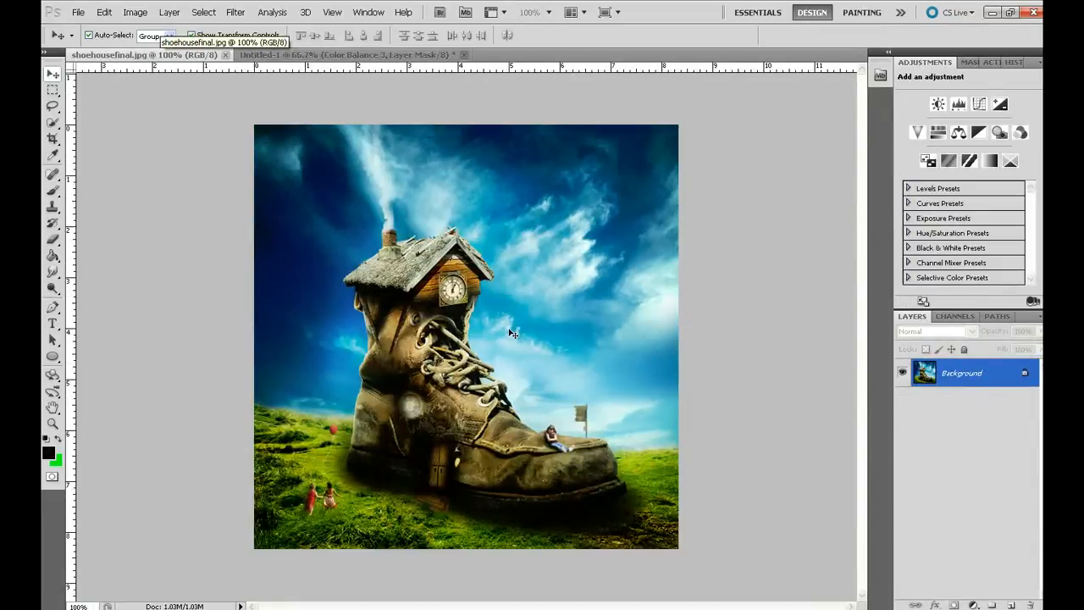
left_click(409, 56)
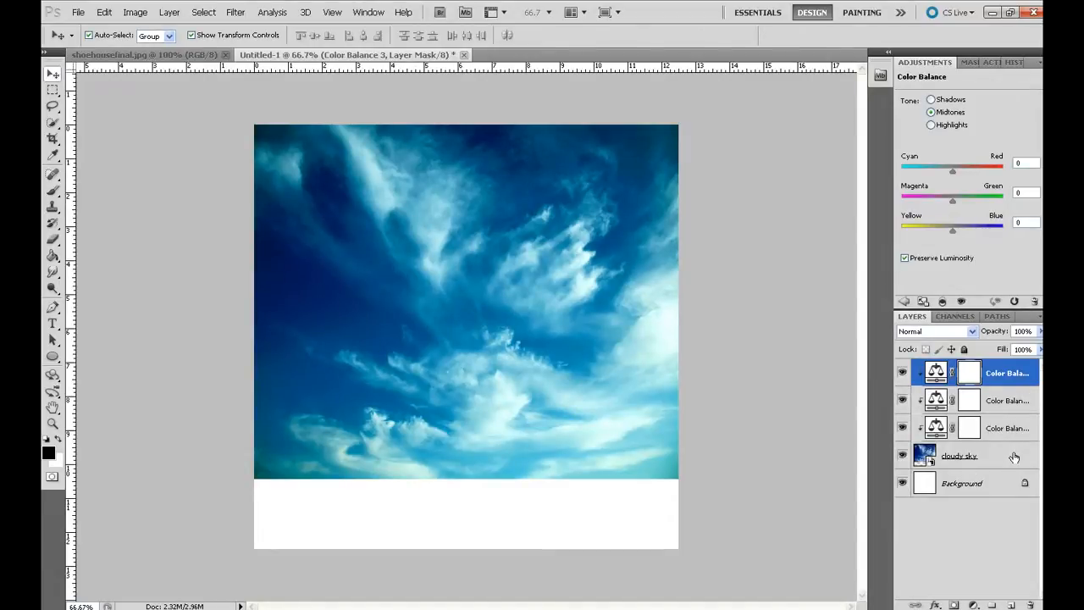
left_click(1006, 377)
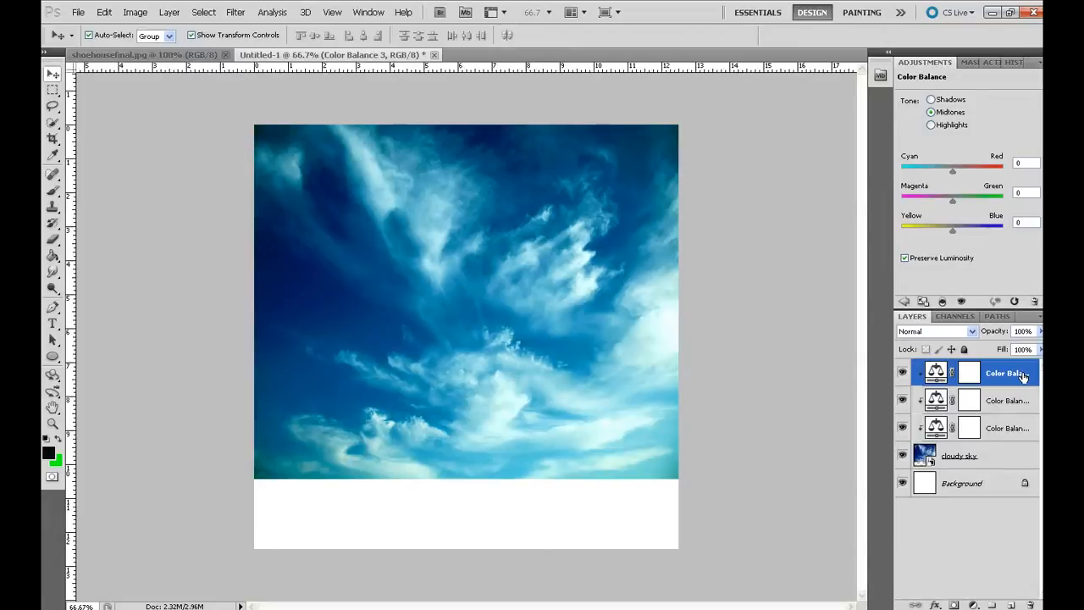
- Merge the cloudy sky layer and its three clipped Color Balance adjustments into a single layer
left_click(992, 459, "shift")
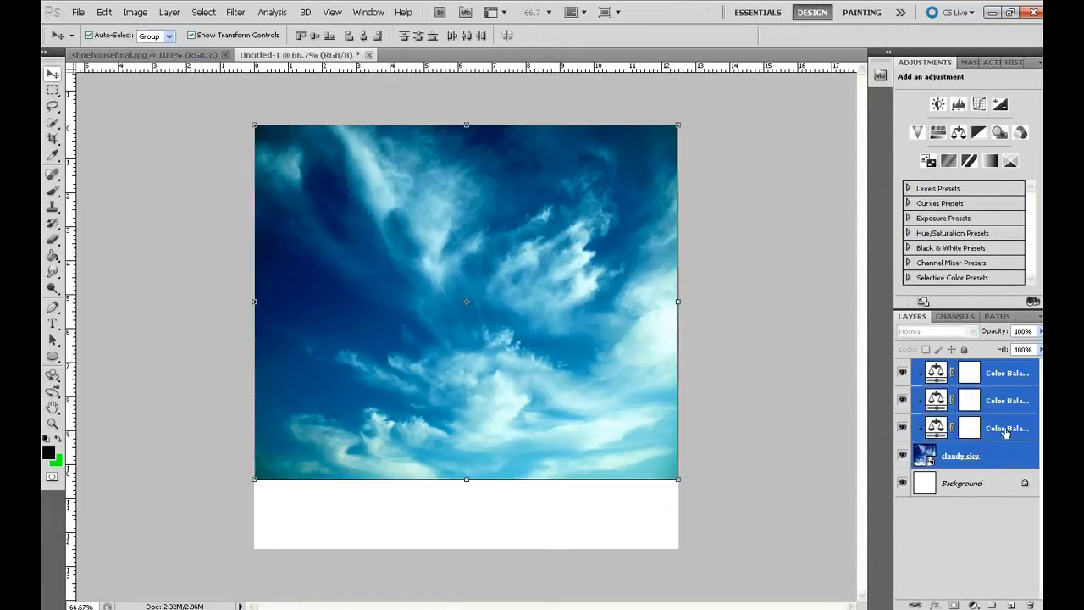
right_click(1006, 431)
left_click(927, 394)
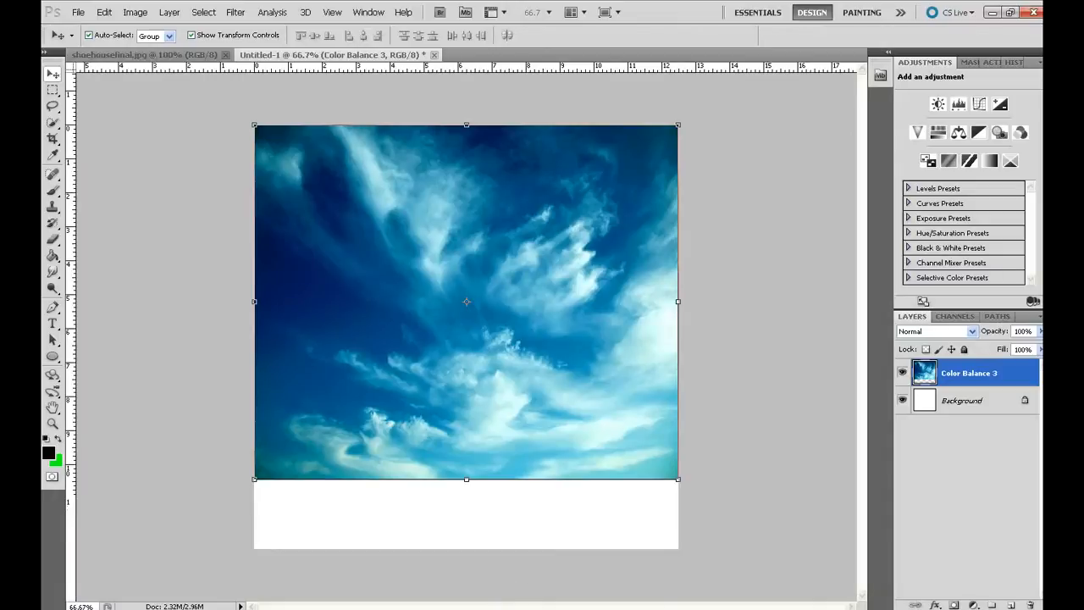
- Place grassy field.jpg from the Shoe Photo Comp folder above the sky and align it with the canvas's bottom edge
key("alt+Tab")
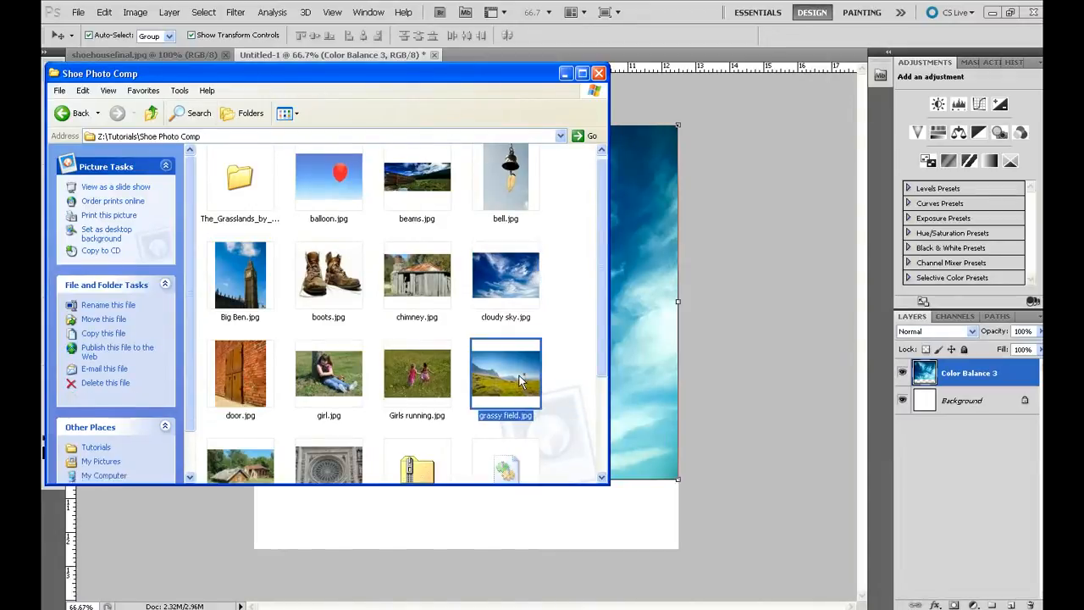
left_click_drag(504, 386, 626, 352)
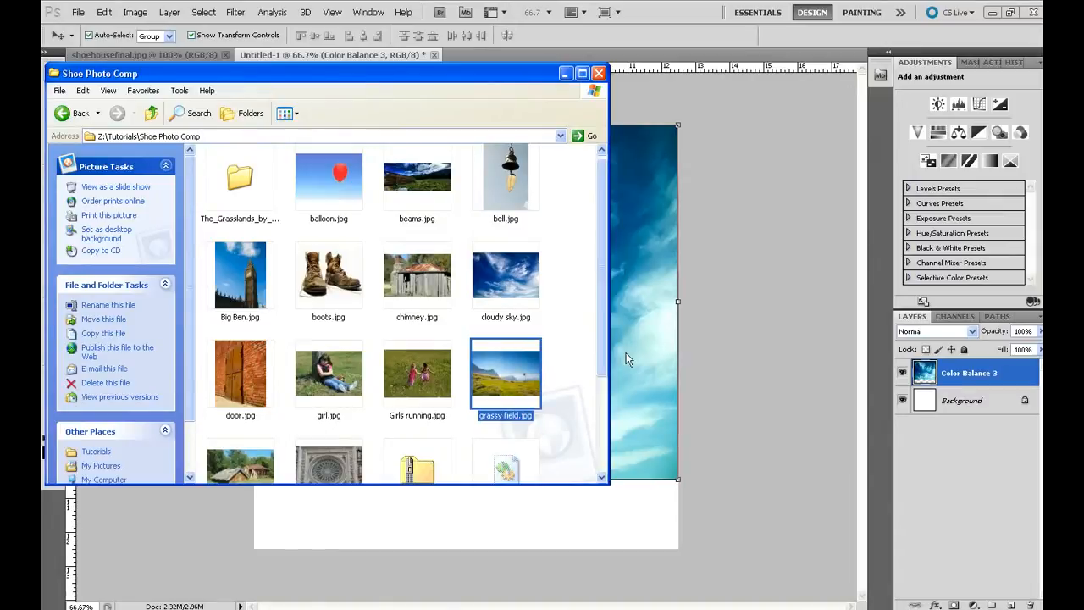
left_click_drag(626, 352, 626, 352)
key("Return")
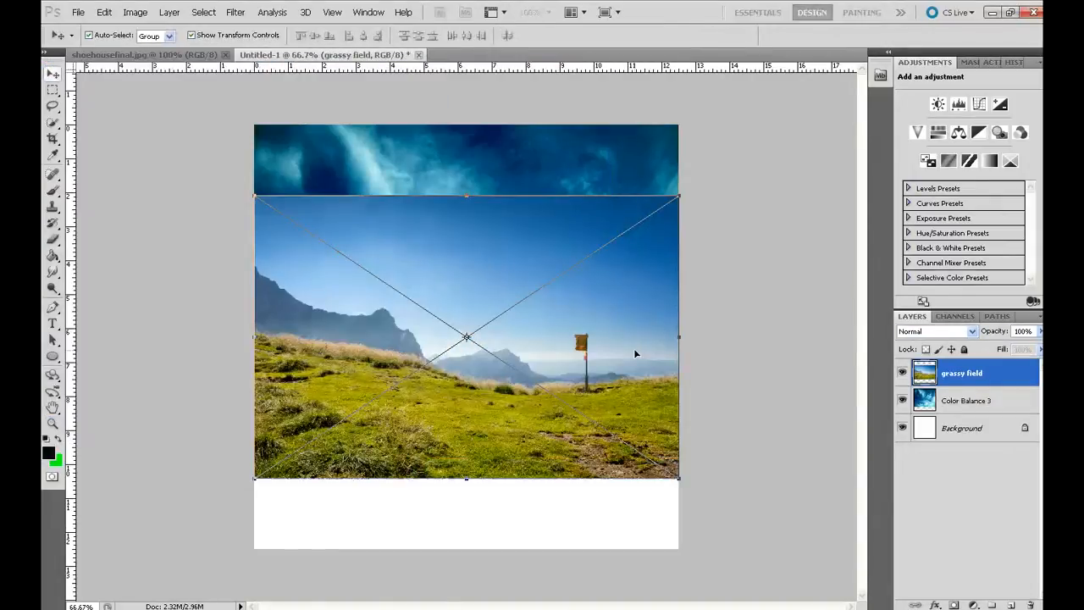
left_click_drag(528, 419, 528, 489)
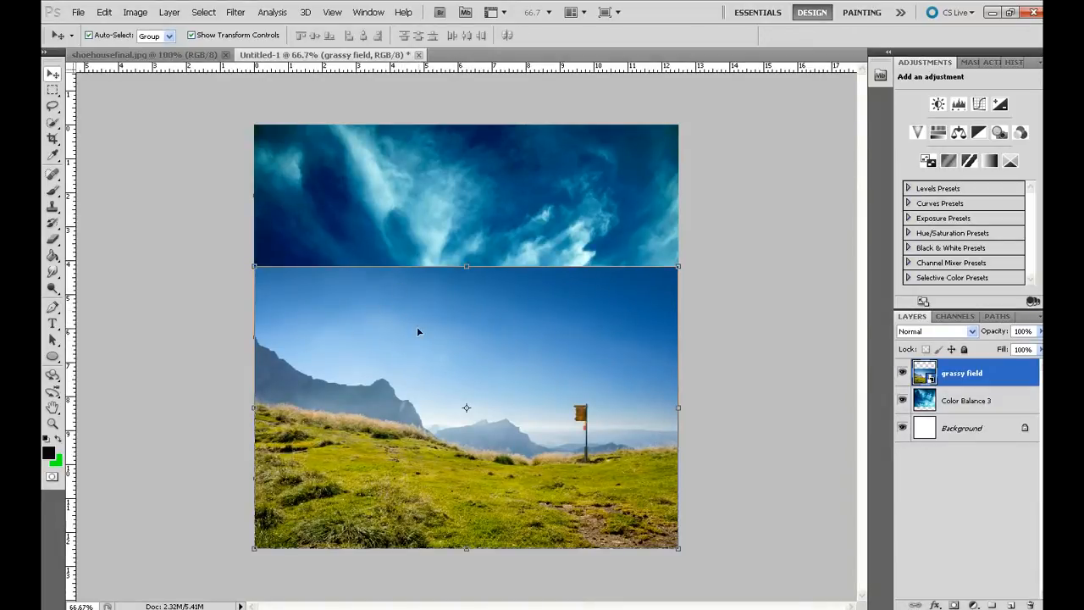
- Add a layer mask to the grassy field and hide its upper sky with a soft 226 px black brush at 93% opacity
left_click(954, 605)
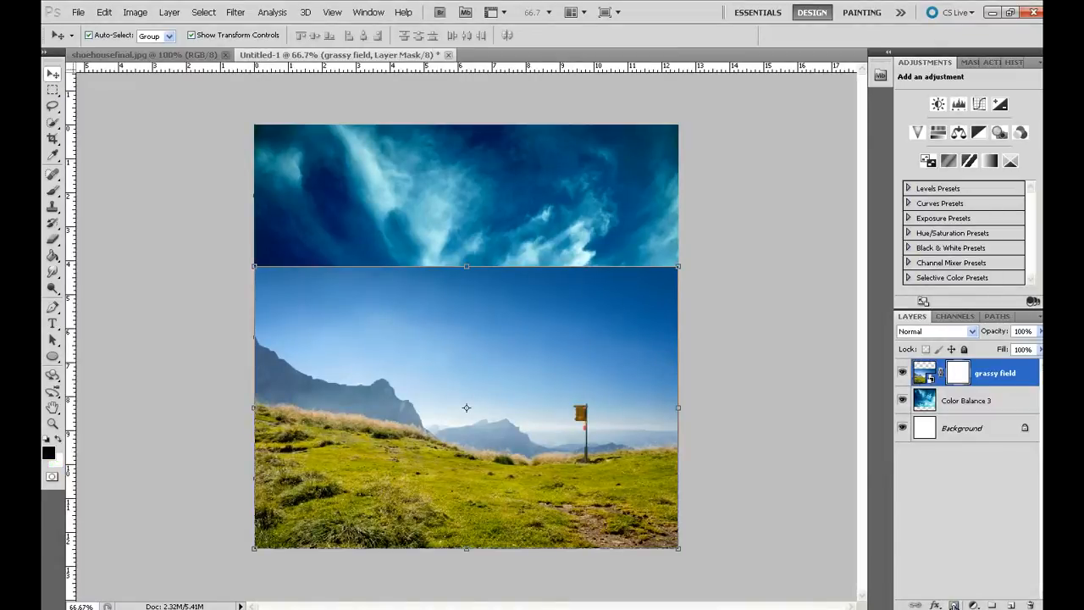
left_click(53, 191)
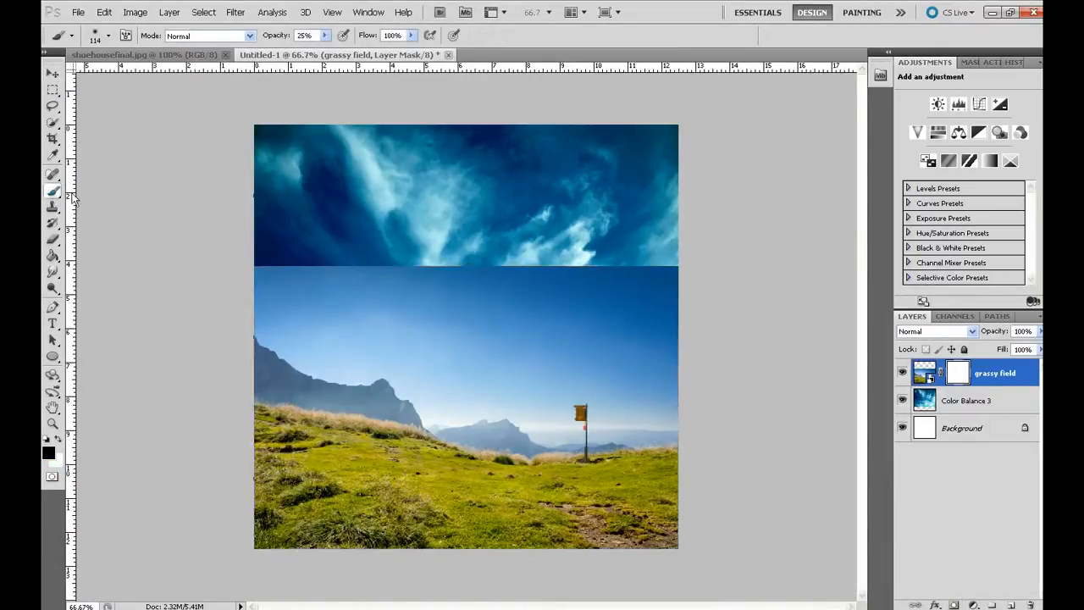
left_click(106, 37)
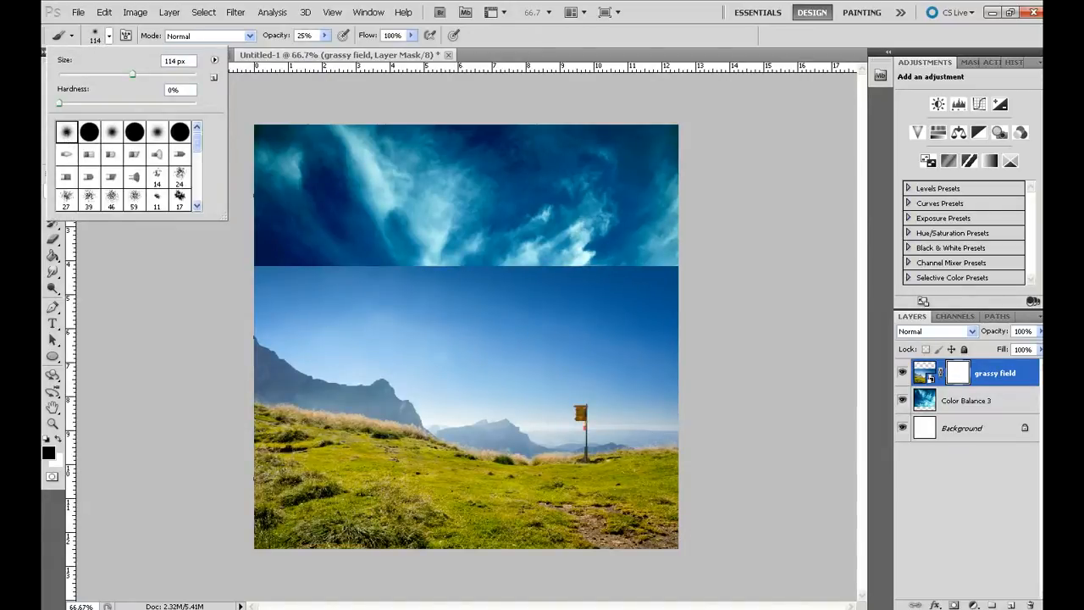
left_click(48, 453)
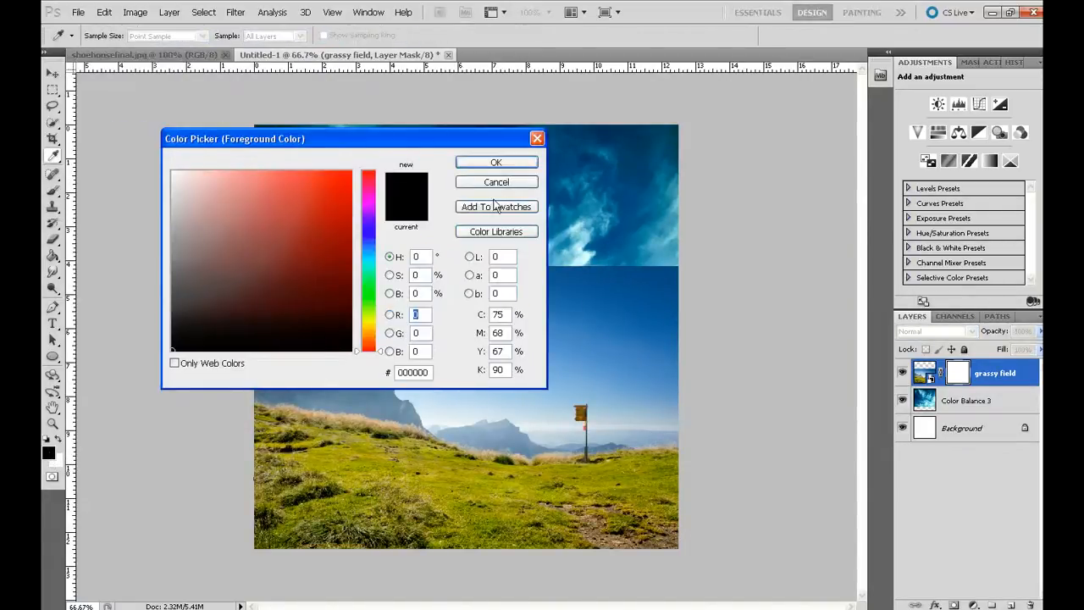
left_click(496, 162)
mouse_move(520, 278)
left_mouse_down()
mouse_move(652, 273)
mouse_move(355, 274)
mouse_move(673, 268)
left_mouse_up()
left_click_drag(597, 264, 525, 271)
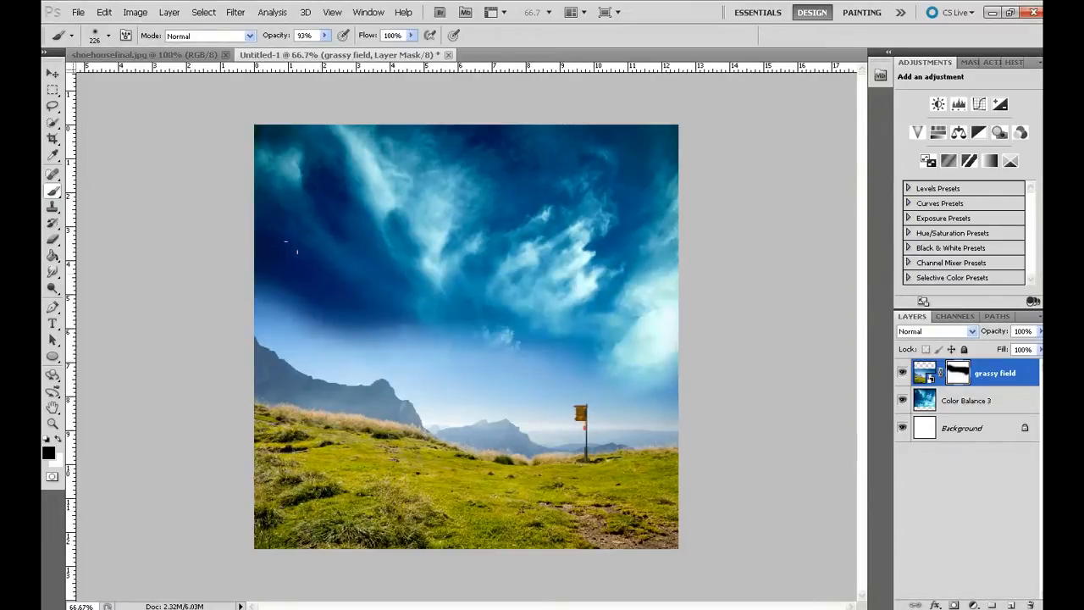
mouse_move(329, 258)
left_mouse_down()
mouse_move(265, 261)
mouse_move(408, 282)
left_mouse_up()
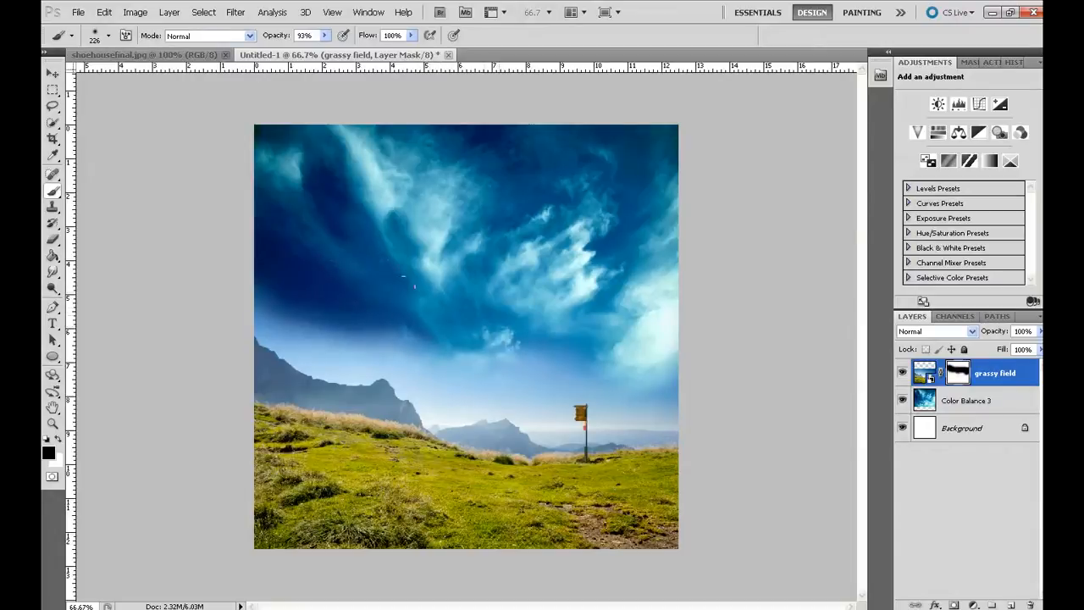
- Mask out the mountains on the left and the remaining sky above the right horizon with the brush at 52% opacity, reducing its size to 160 px
left_click(324, 35)
left_click_drag(320, 49, 297, 49)
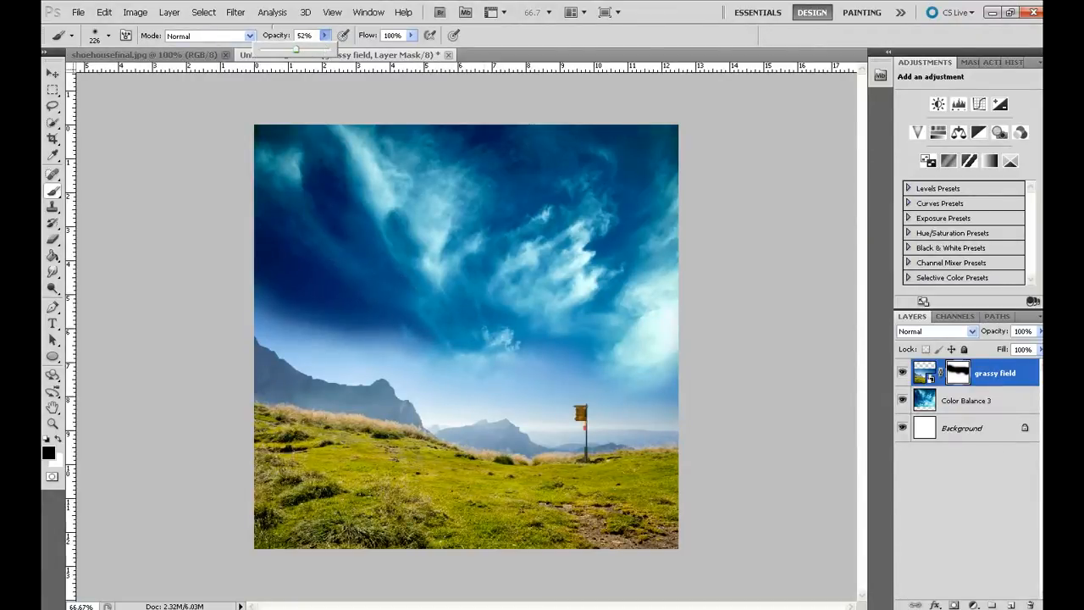
mouse_move(455, 402)
left_mouse_down()
mouse_move(412, 369)
mouse_move(343, 363)
mouse_move(269, 334)
left_mouse_up()
right_click(371, 340)
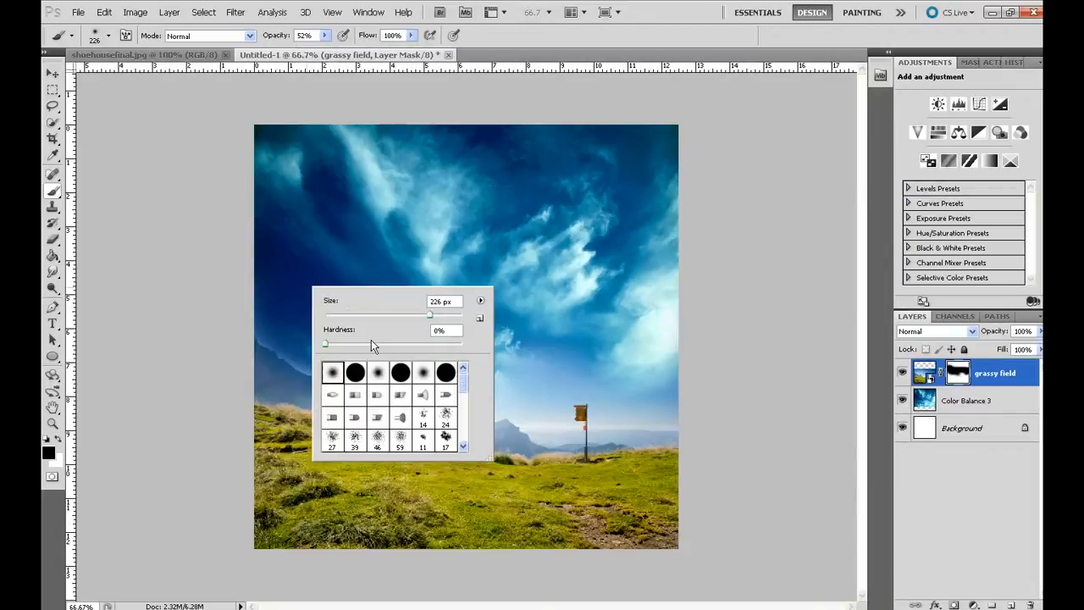
type("160")
key("Return")
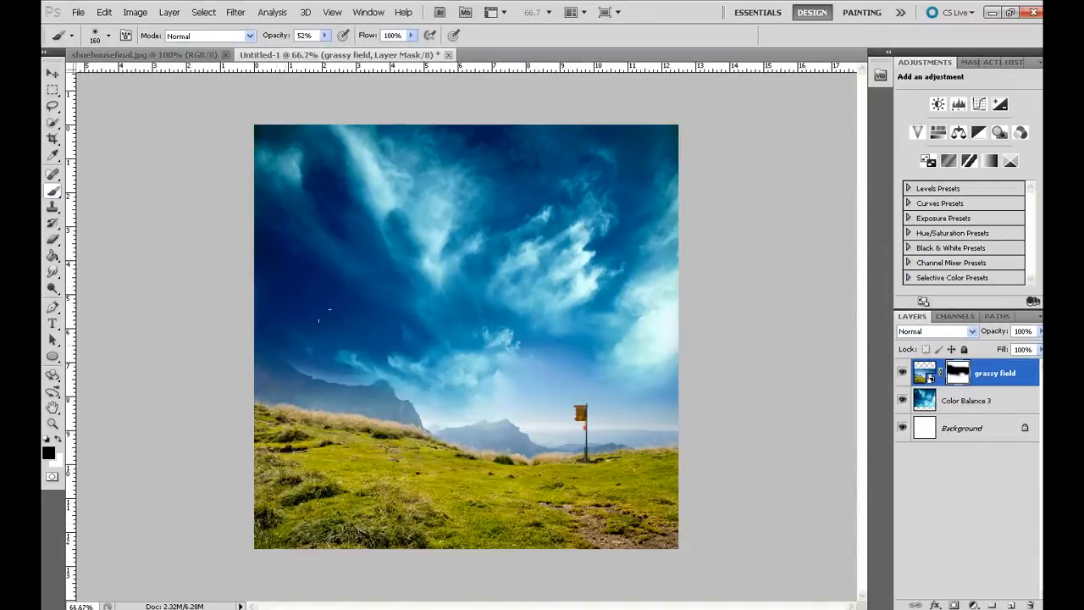
left_click_drag(313, 319, 411, 360)
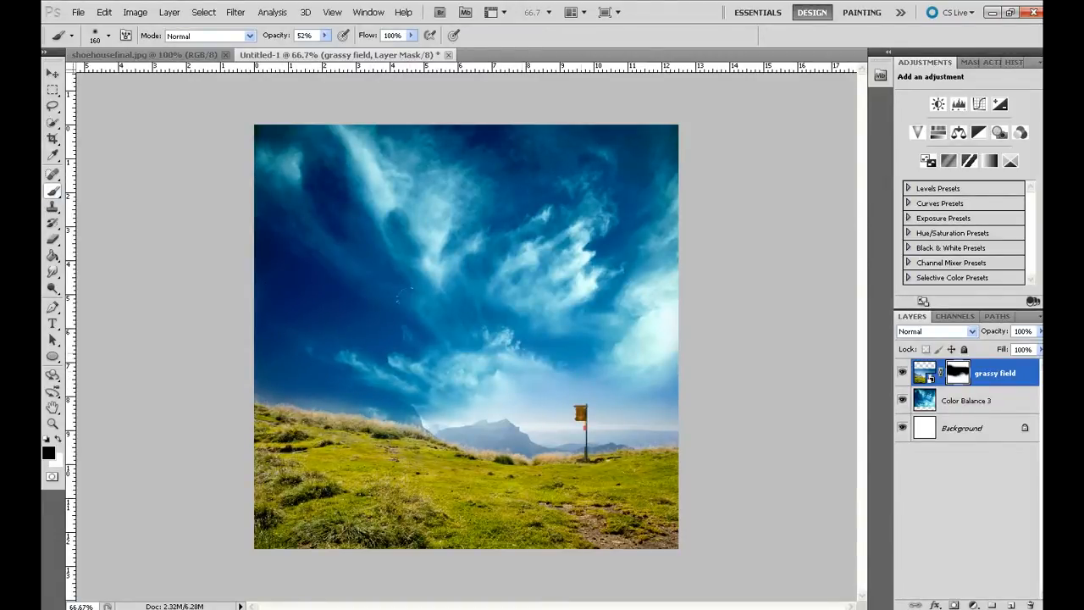
mouse_move(654, 382)
left_mouse_down()
mouse_move(664, 393)
mouse_move(649, 436)
left_mouse_up()
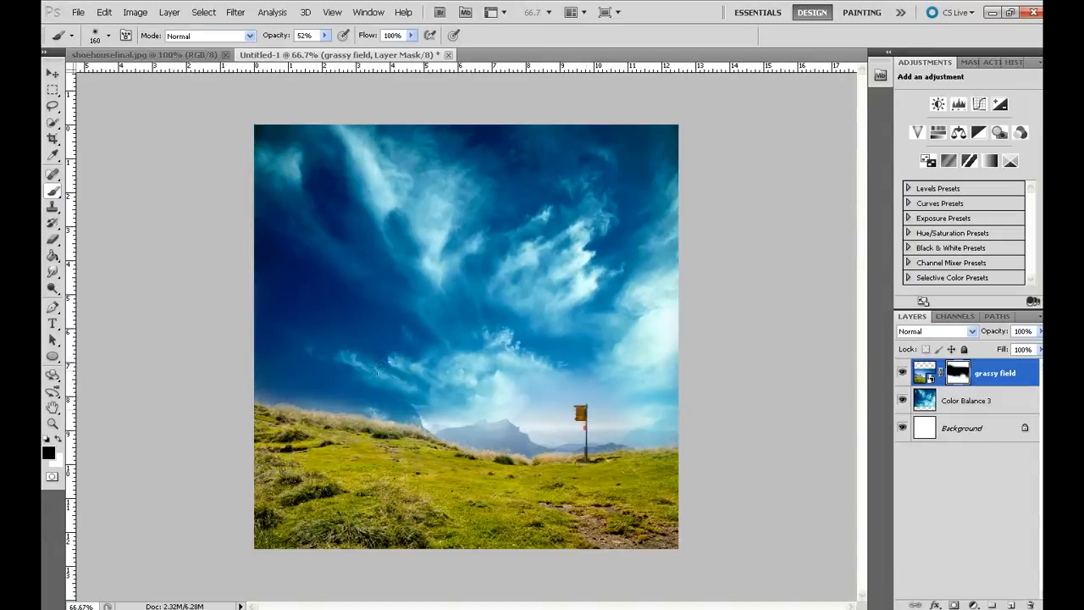
- Reduce the brush size to 101 px and refine the grassy field's mask along the horizon and around the signpost
right_click(598, 313)
left_click_drag(704, 343, 682, 343)
key("Return")
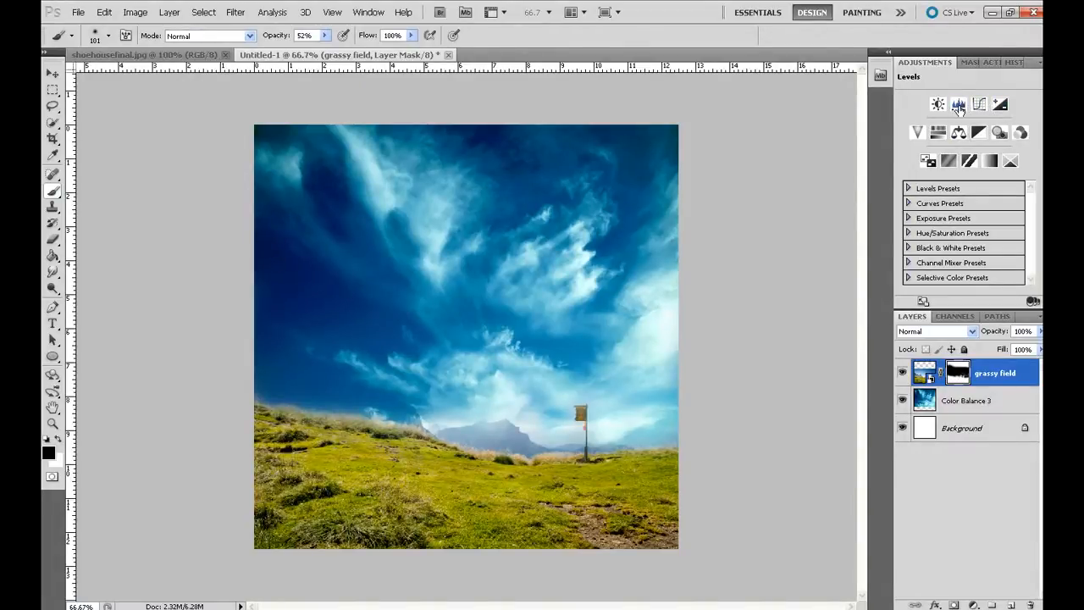
- Add a Levels adjustment above the grassy field with the black input level set to 19 and the white input level to 236
left_click(958, 105)
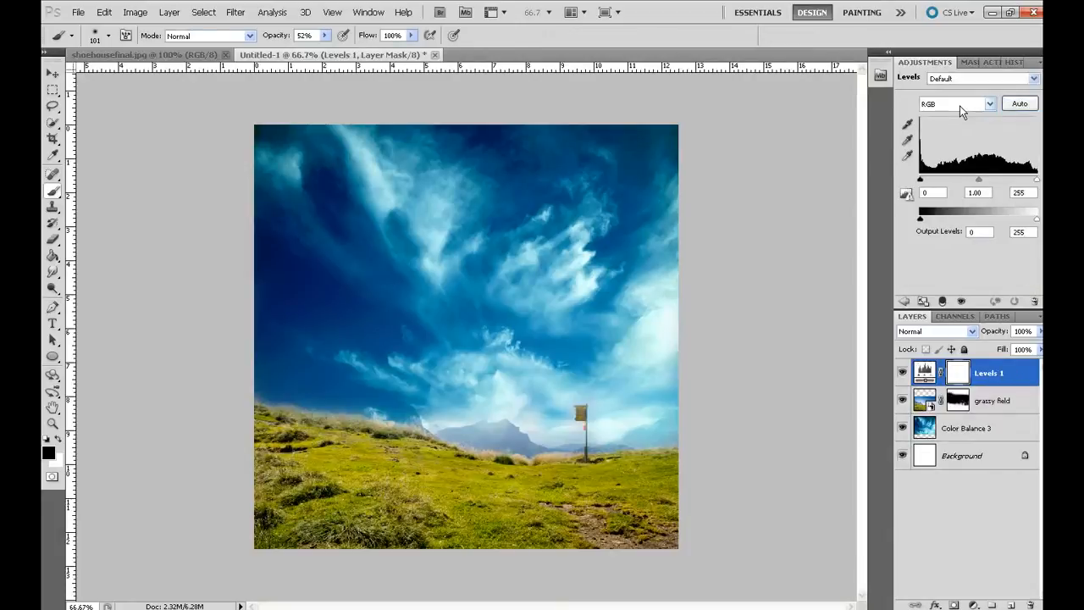
double_click(930, 192)
type("19")
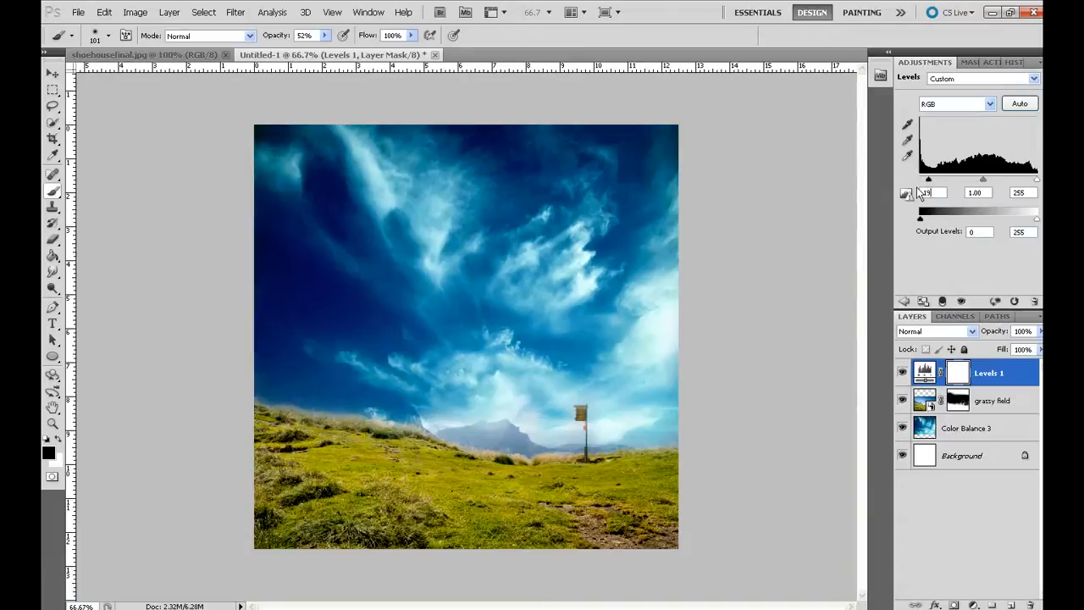
key("Tab")
key("Tab")
type("236")
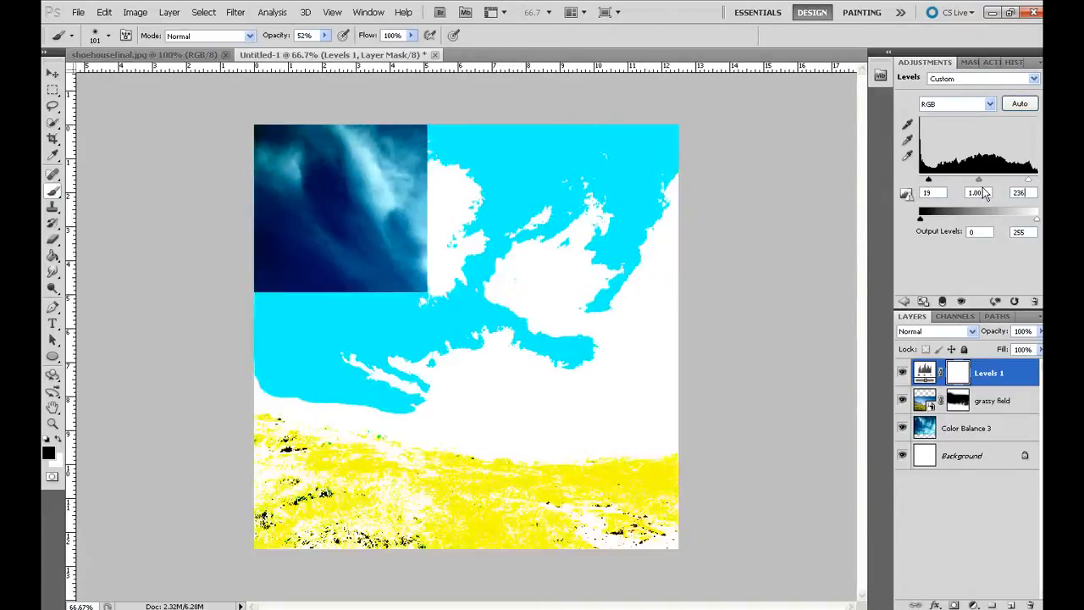
left_click(905, 302)
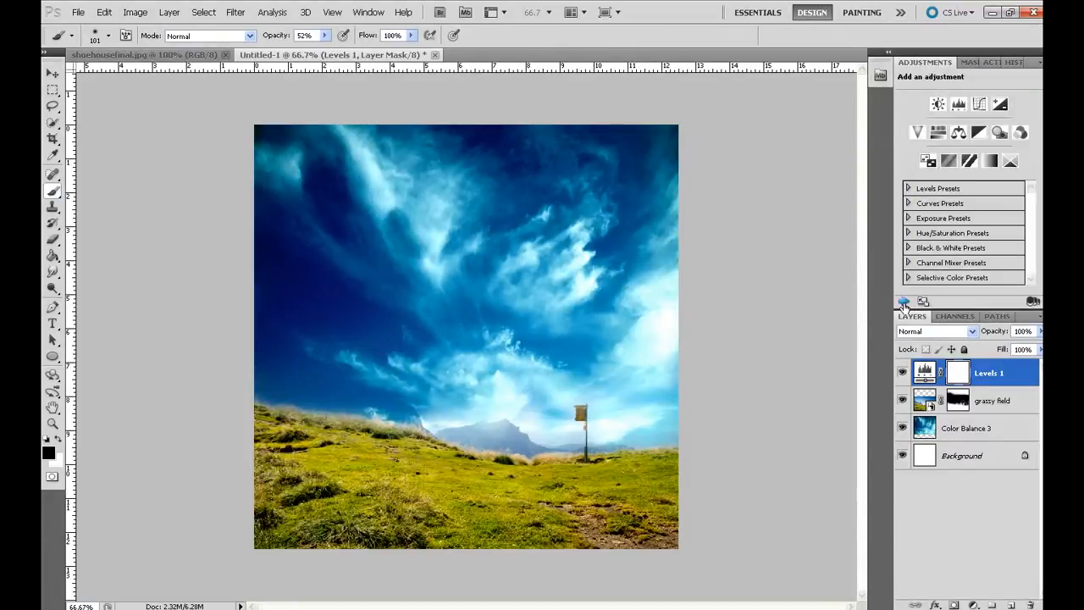
- Add a Color Balance adjustment on top and clip the Levels adjustment to the grassy field layer
left_click(959, 134)
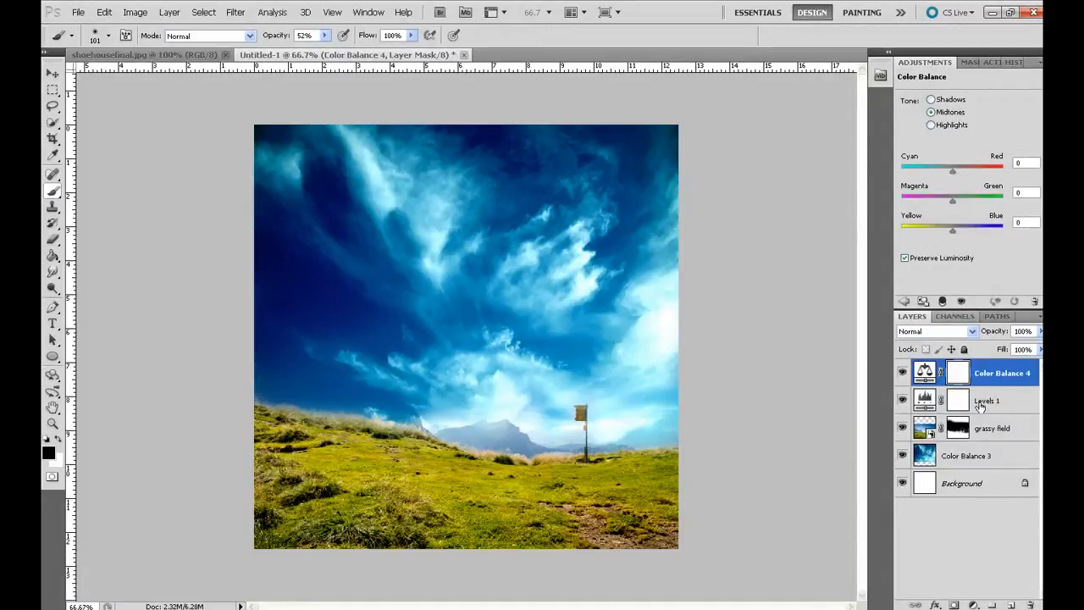
left_click(1005, 410)
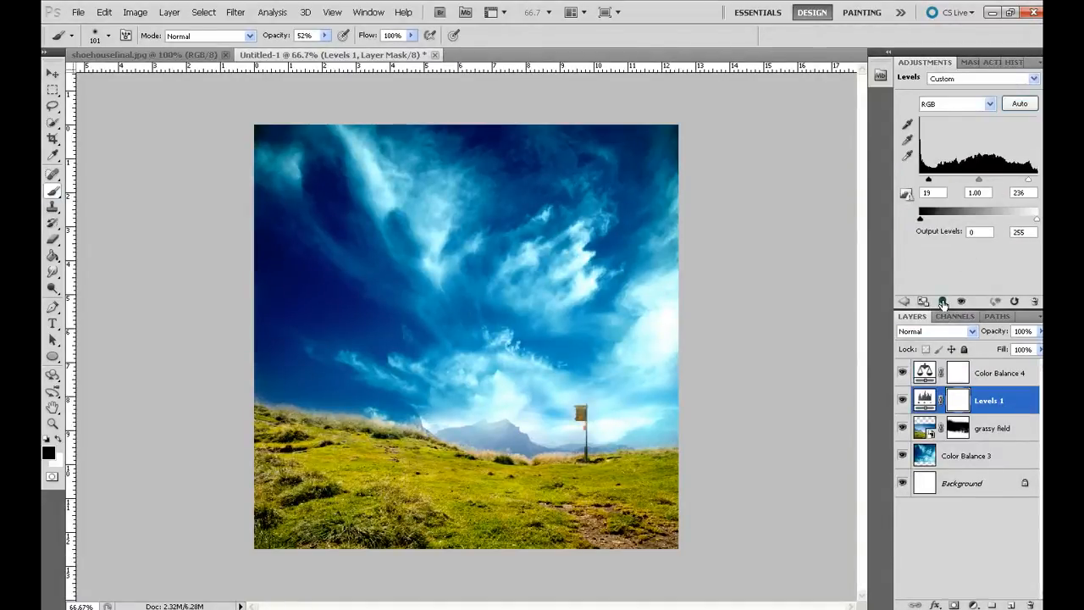
left_click(942, 302)
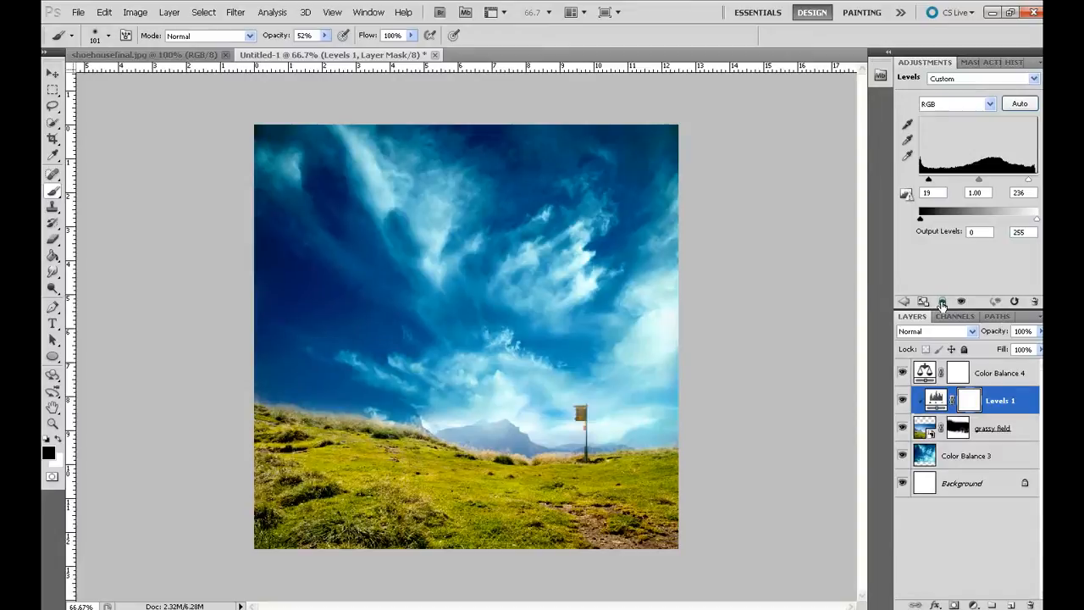
- Set the Color Balance Highlights to Cyan/Red -16, Magenta/Green -8 and Yellow/Blue -26, and clip the adjustment to the grassy field
left_click(1020, 377)
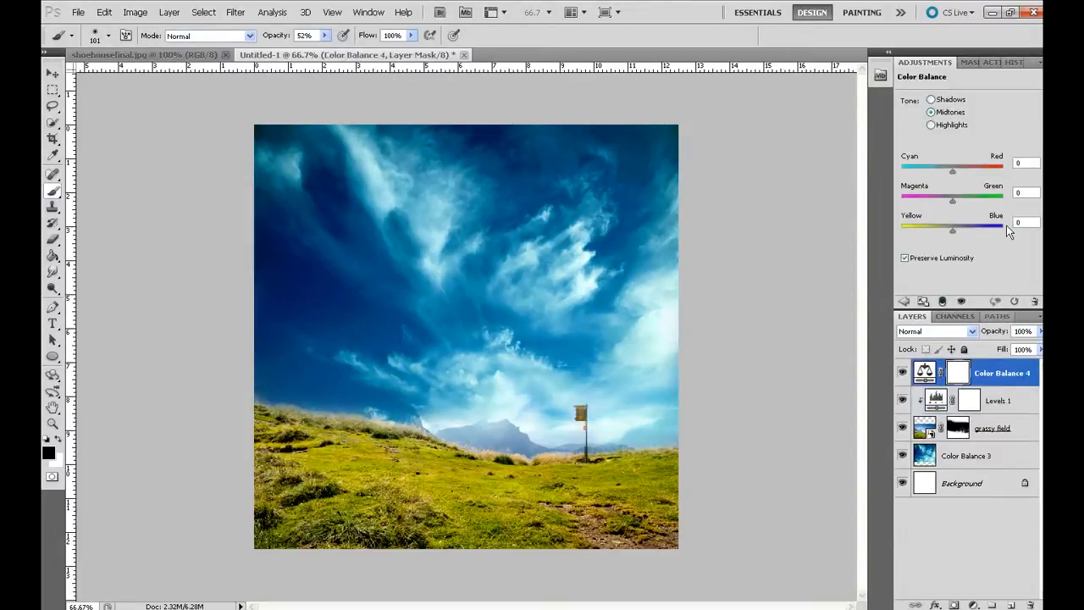
left_click(932, 125)
left_click(1027, 163)
type("-16")
type("-8")
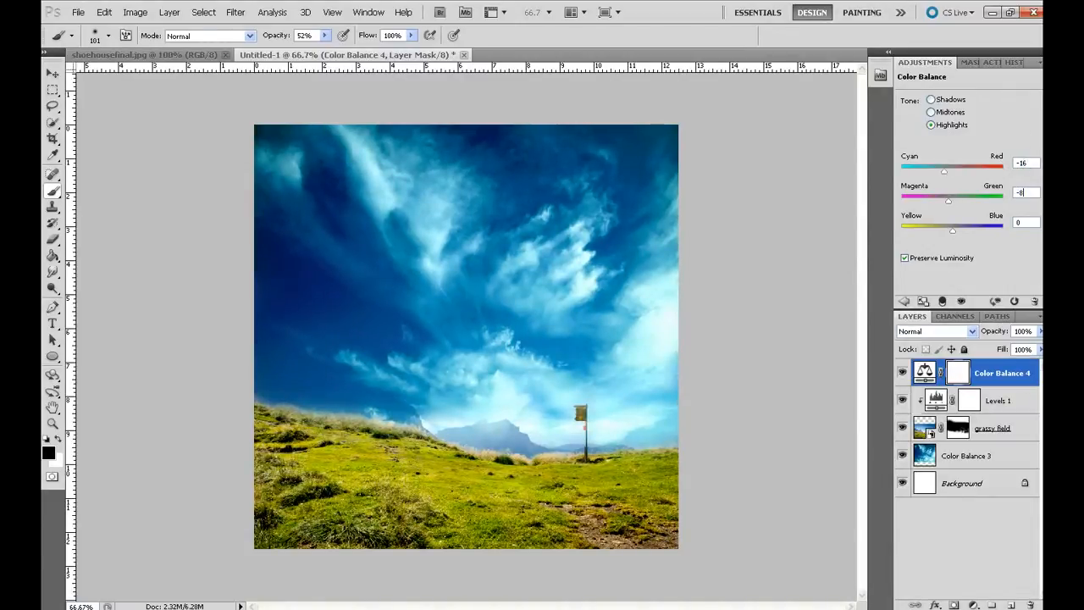
type("-26")
left_click(903, 302)
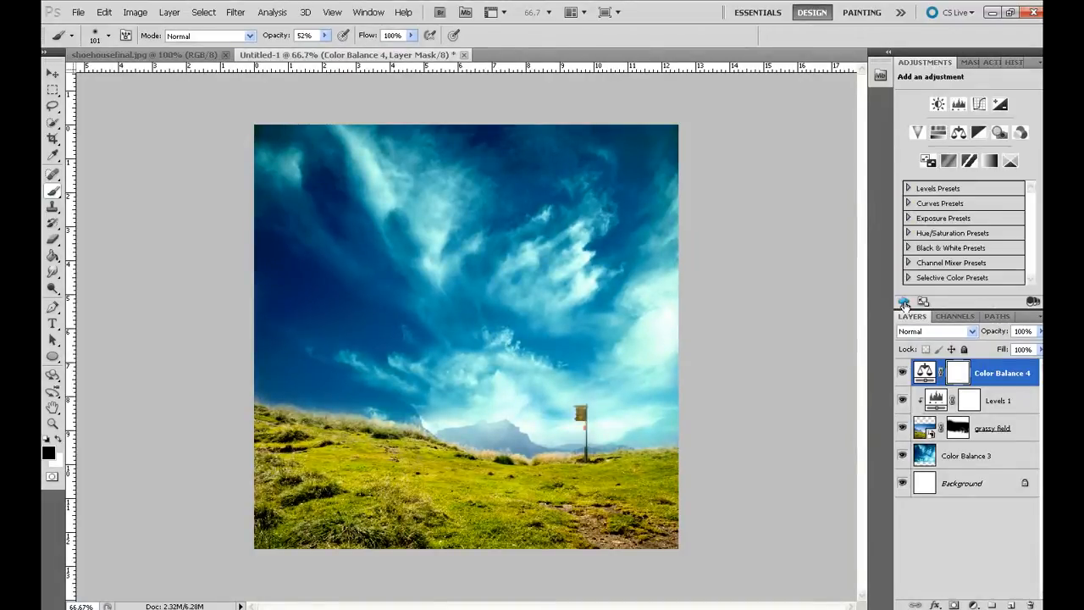
left_click(993, 375)
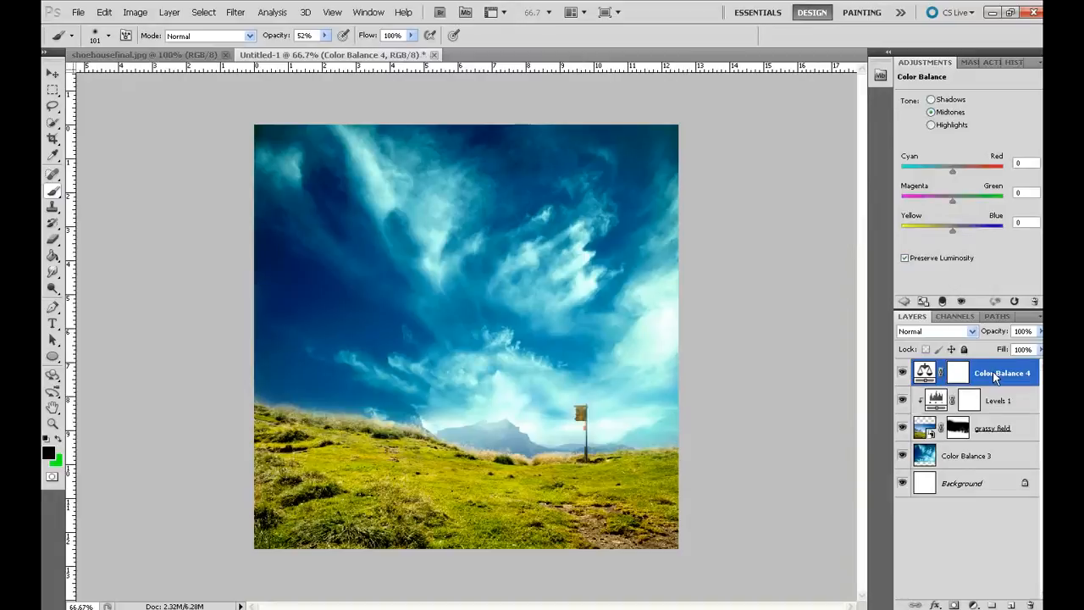
left_click(943, 301)
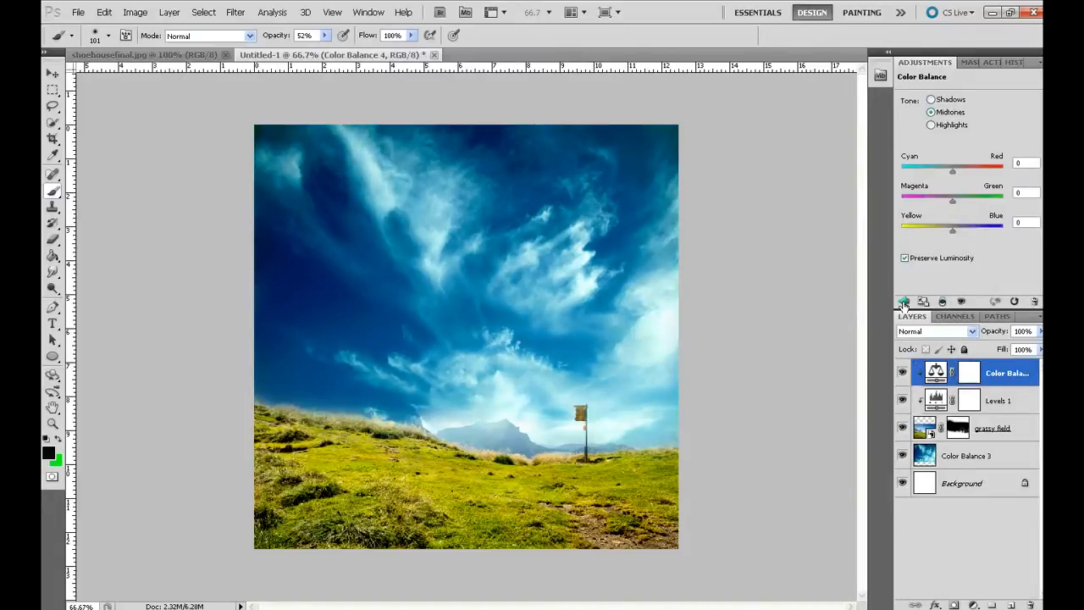
left_click(903, 301)
- Add another Color Balance adjustment clipped to the grassy field, with Midtones set to Cyan/Red -22, Magenta/Green 4 and Yellow/Blue -4
left_click(960, 134)
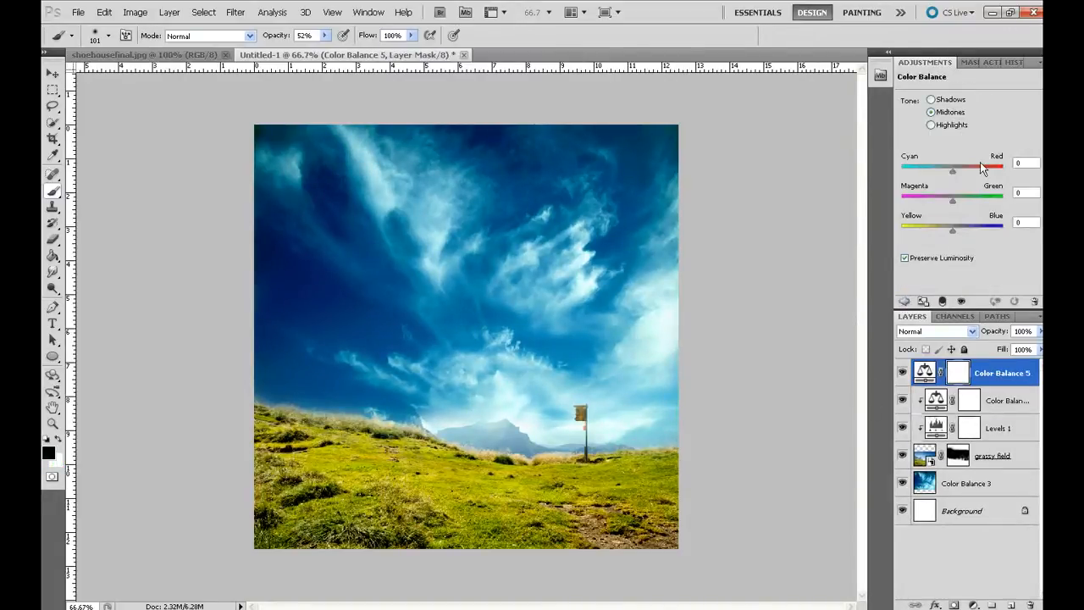
left_click_drag(1032, 163, 1021, 162)
type("-22")
type("4")
key("Tab")
type("-4")
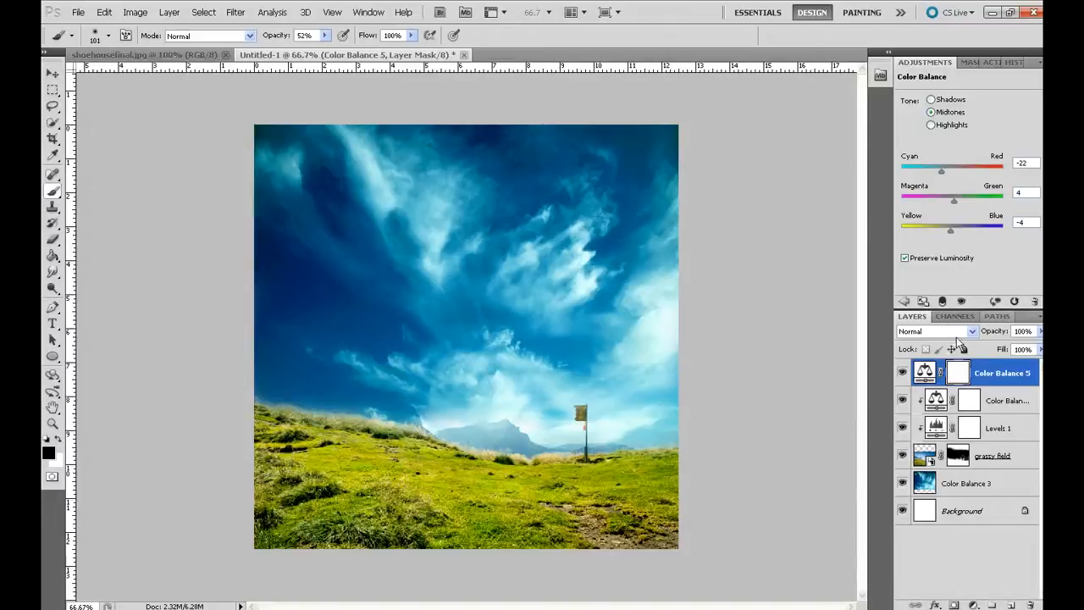
left_click(942, 301)
left_click(899, 301)
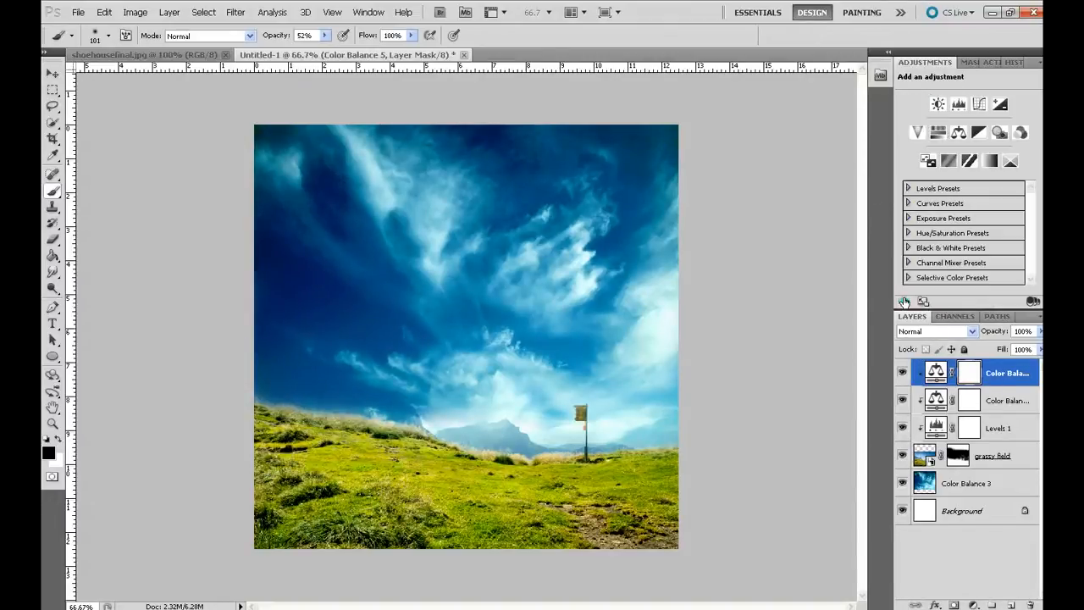
- Add another Color Balance adjustment clipped to the grassy field, with Shadows set to Cyan/Red -4, Magenta/Green 26 and Yellow/Blue -25
left_click(956, 126)
left_click(947, 101)
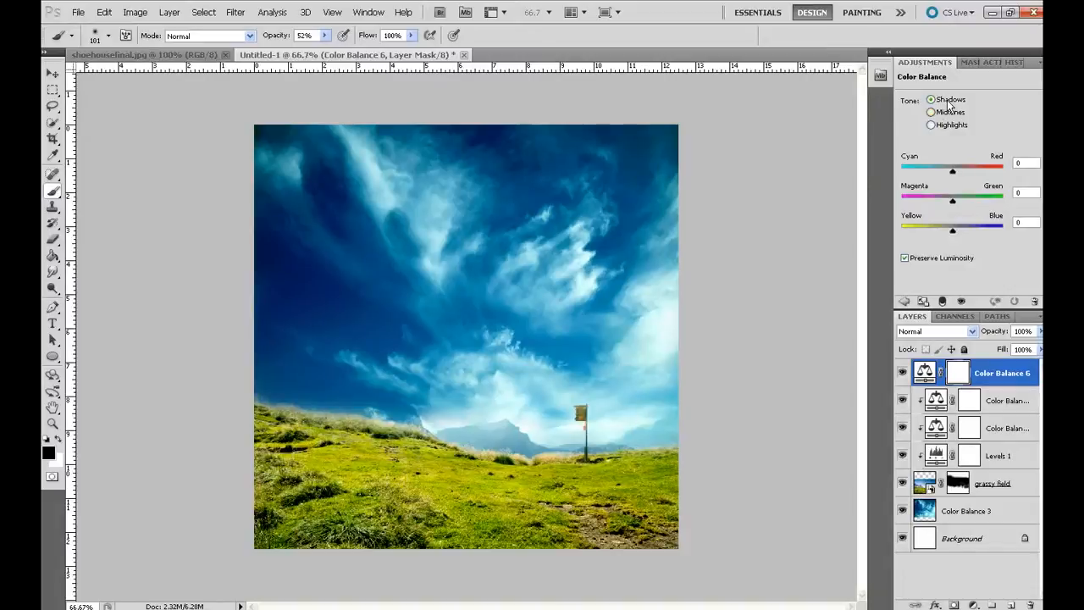
left_click(1021, 163)
type("-4")
key("Tab")
type("26")
key("Tab")
type("-25")
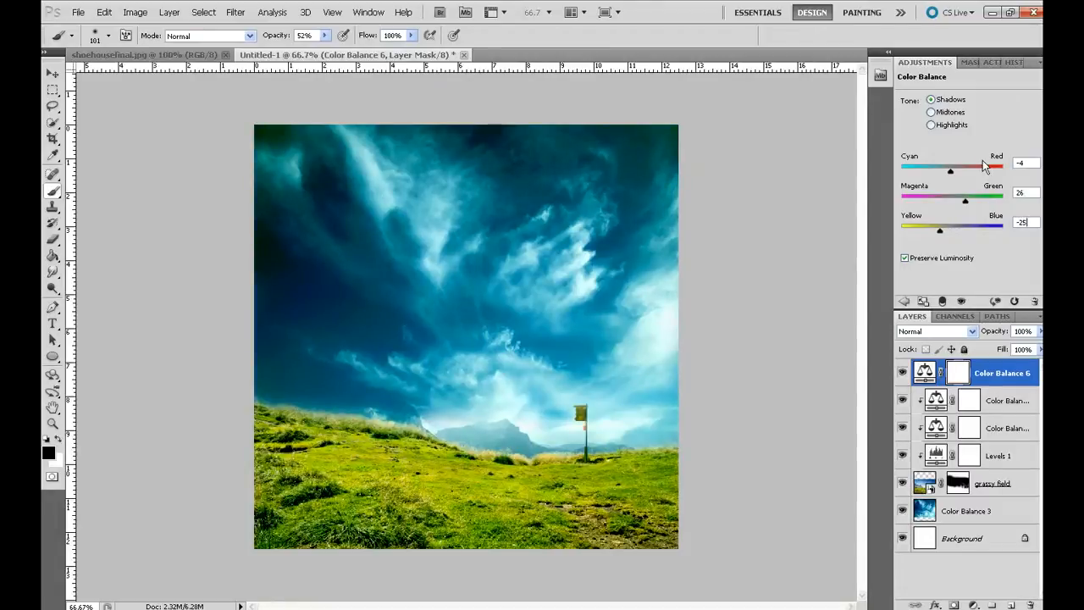
left_click(943, 303)
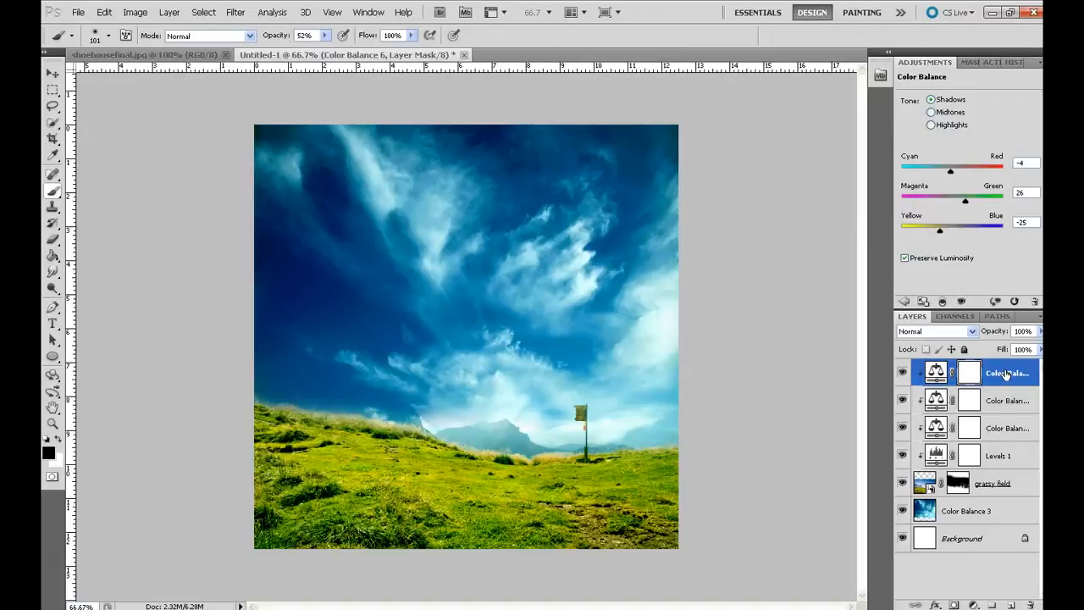
- Merge the grassy field with all its clipped adjustments into one layer and name it Field
left_click(1023, 490, "shift")
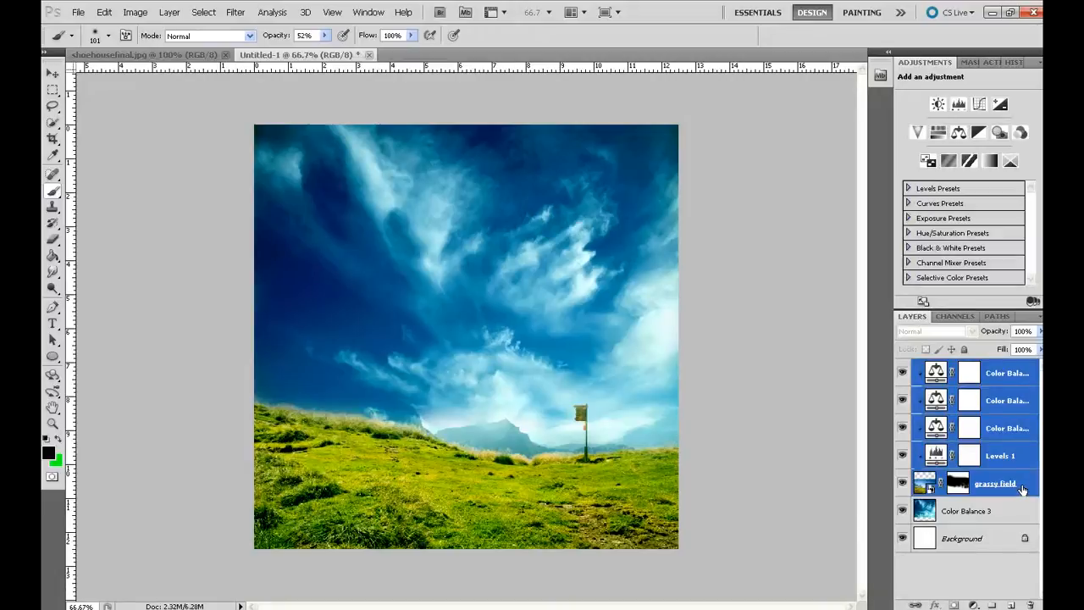
right_click(1022, 490)
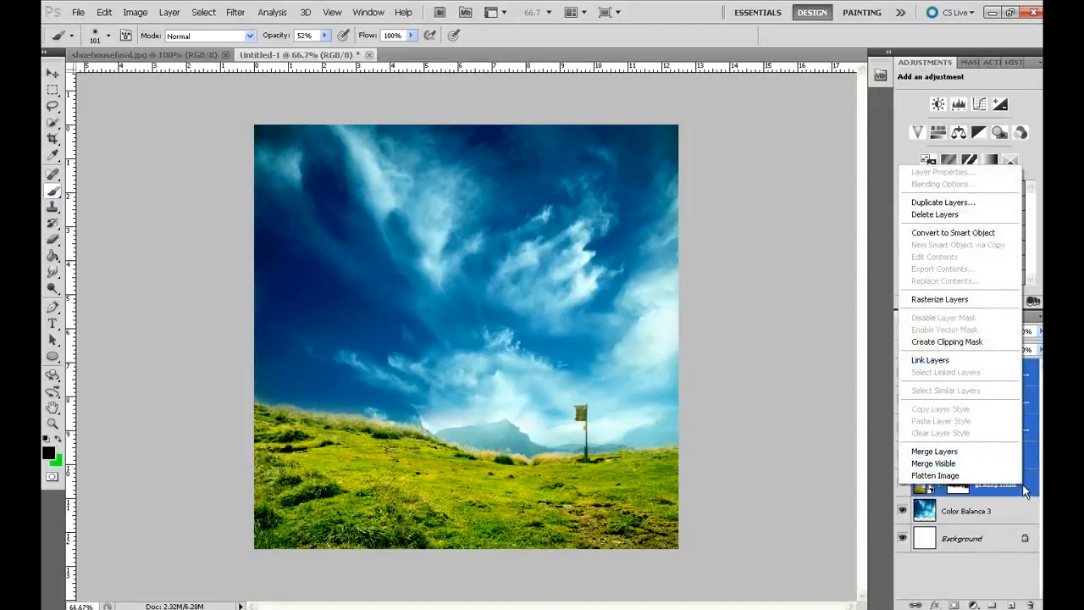
left_click(948, 451)
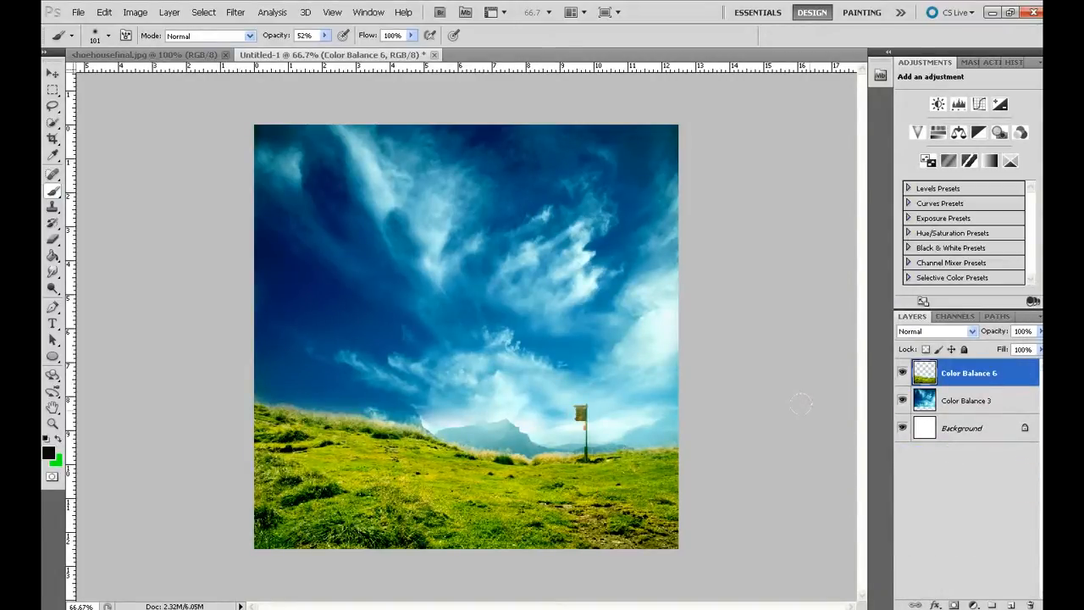
double_click(958, 373)
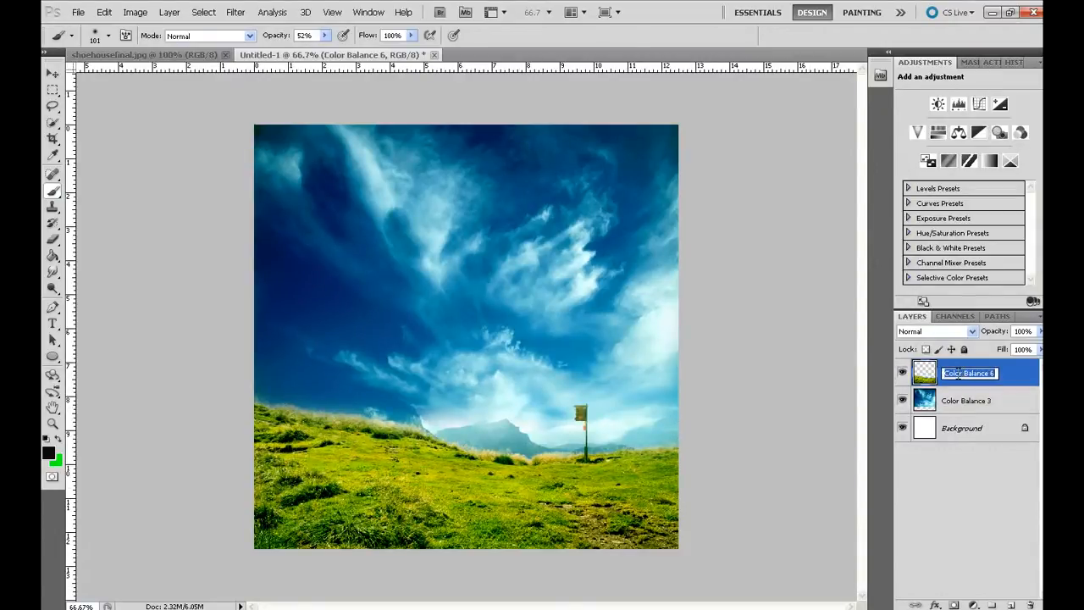
type("Fiel")
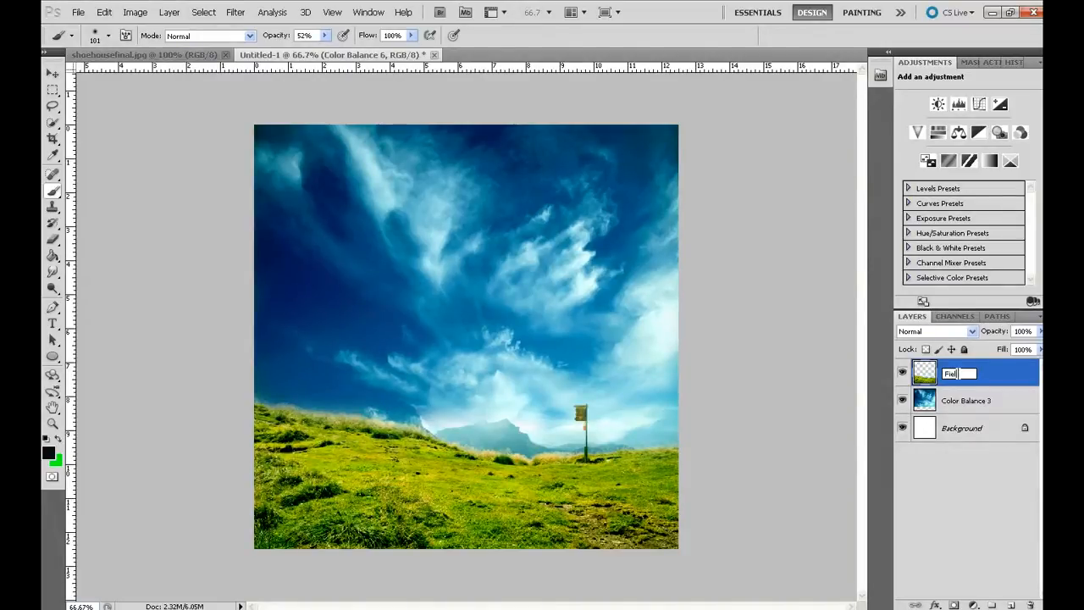
type("d")
- Rename the Color Balance 3 layer as Sky and deselect all layers
double_click(985, 403)
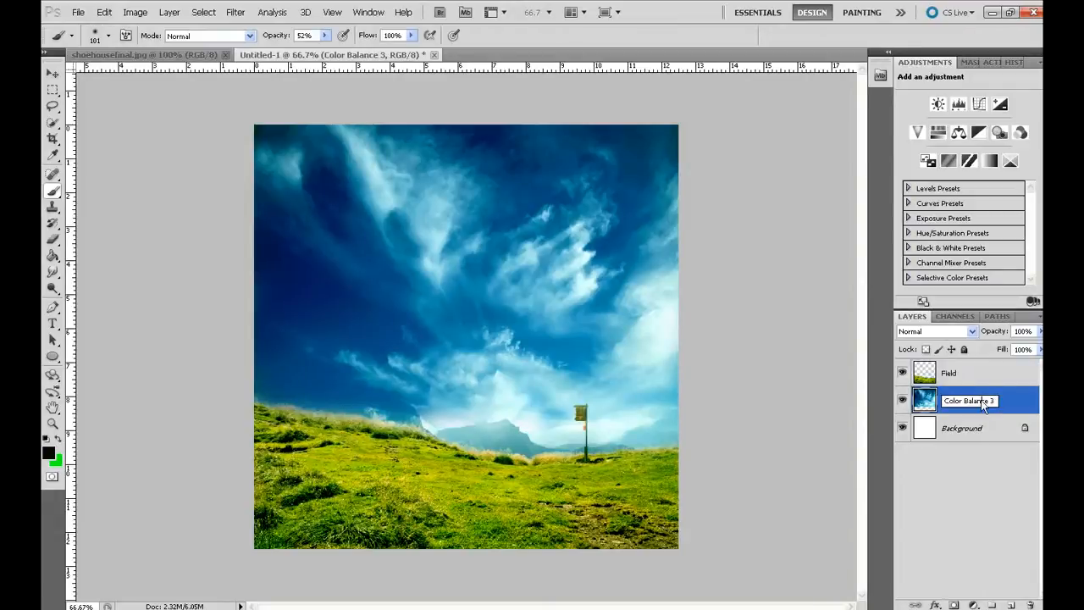
left_click_drag(995, 400, 913, 399)
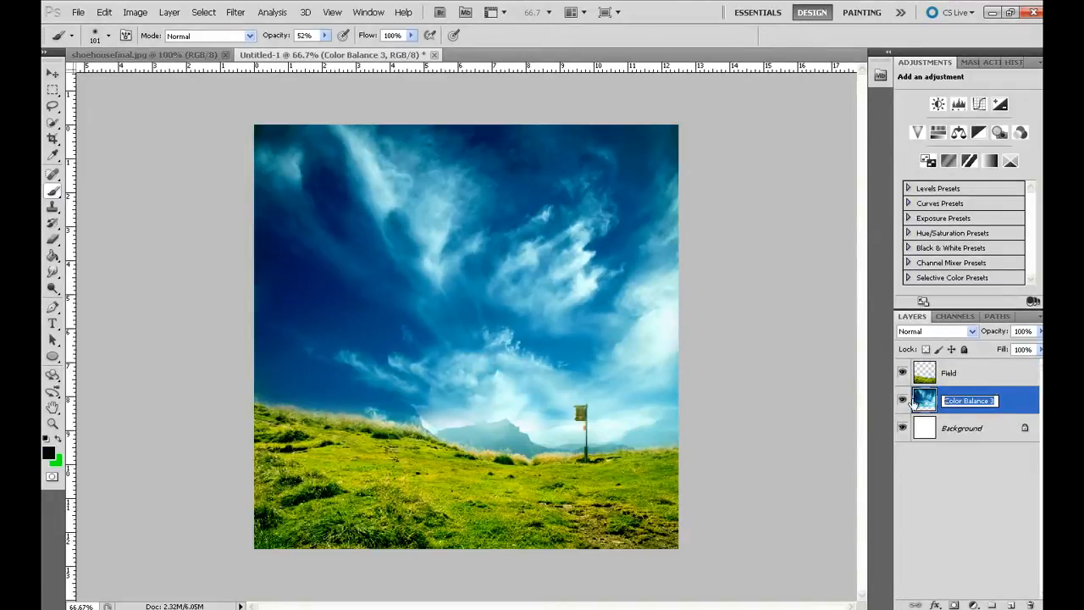
type("Sk")
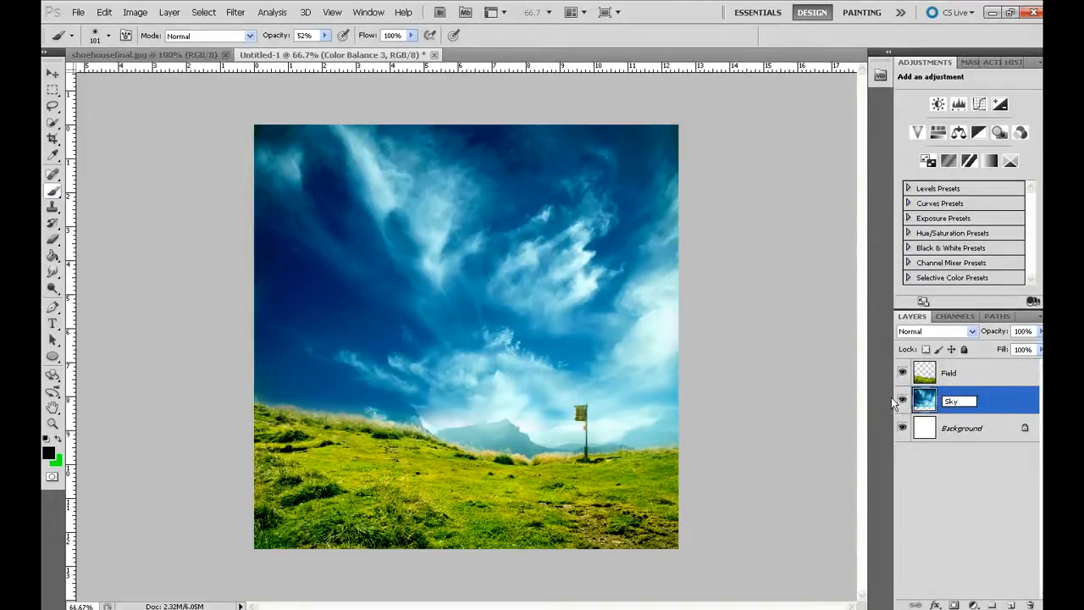
type("y")
left_click(939, 492)
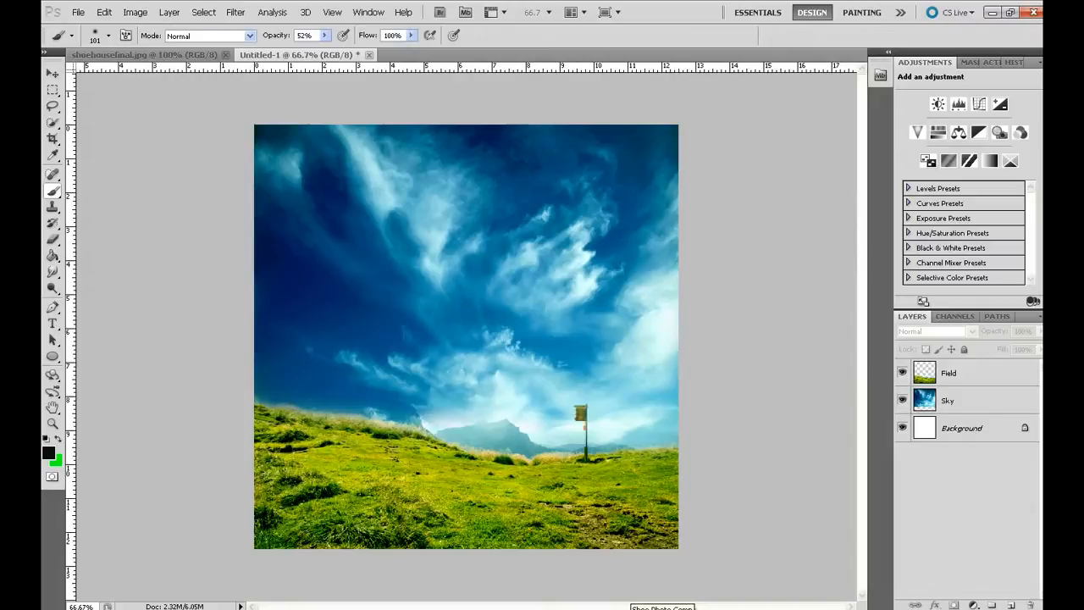
- Place boots.jpg from the Shoe Photo Comp folder into the composite and rasterize its layer
left_click(661, 606)
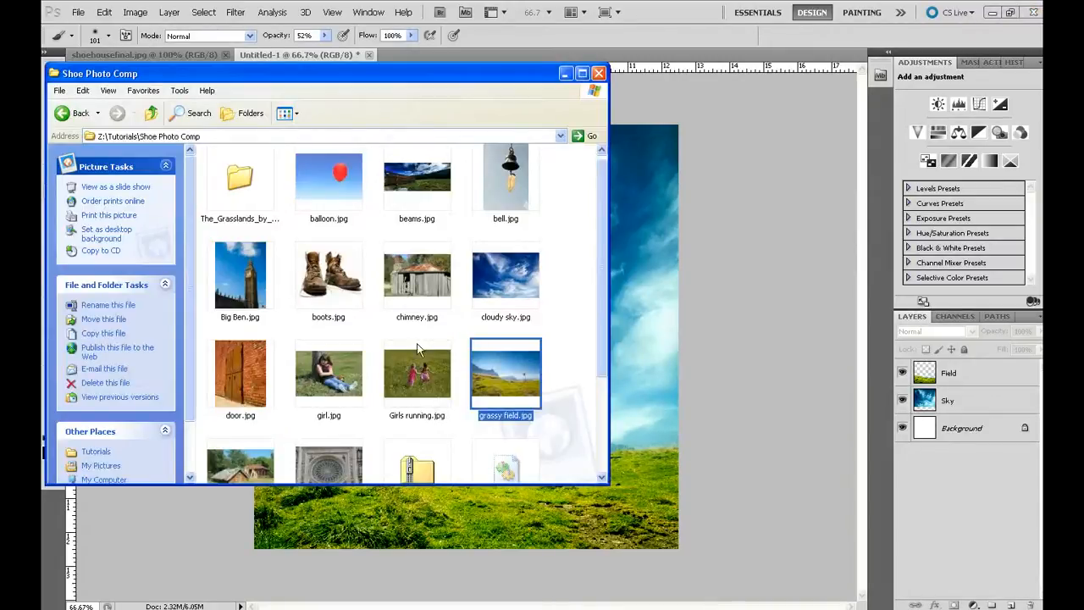
left_click(330, 274)
left_click_drag(329, 271, 660, 269)
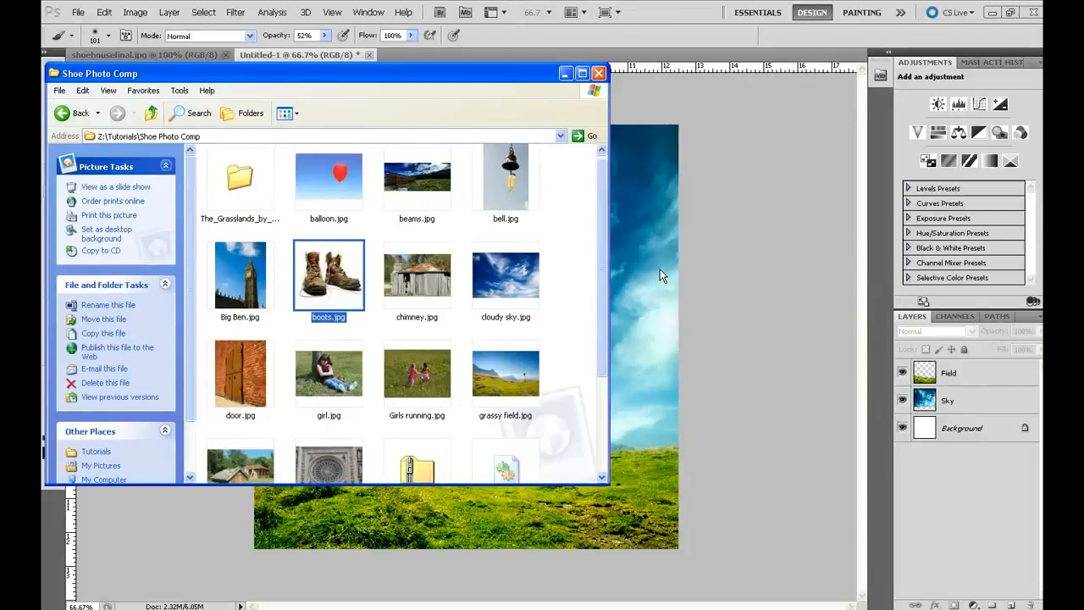
key("Return")
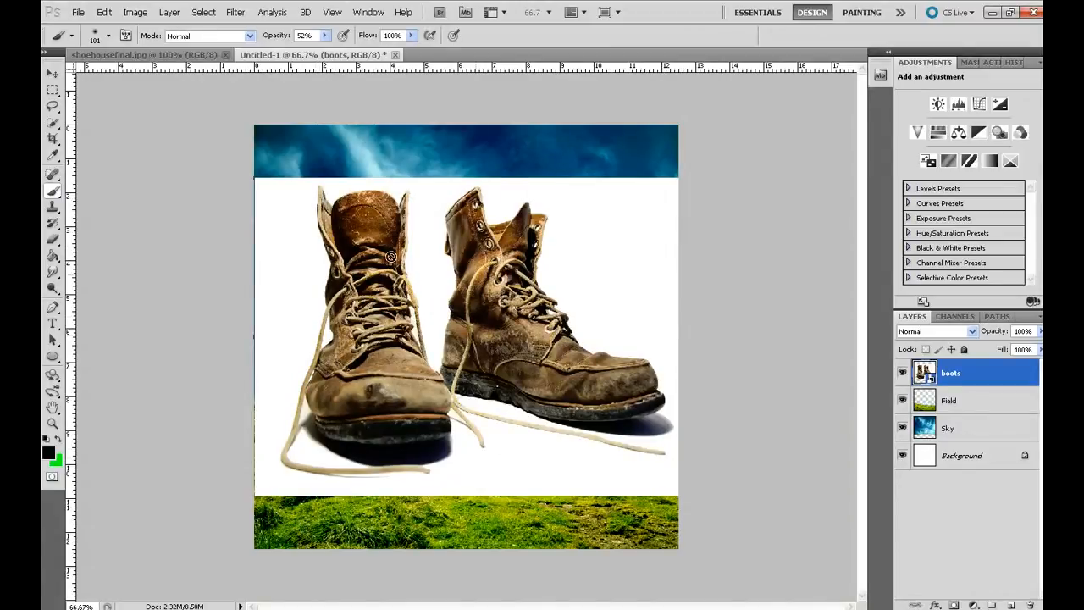
right_click(958, 377)
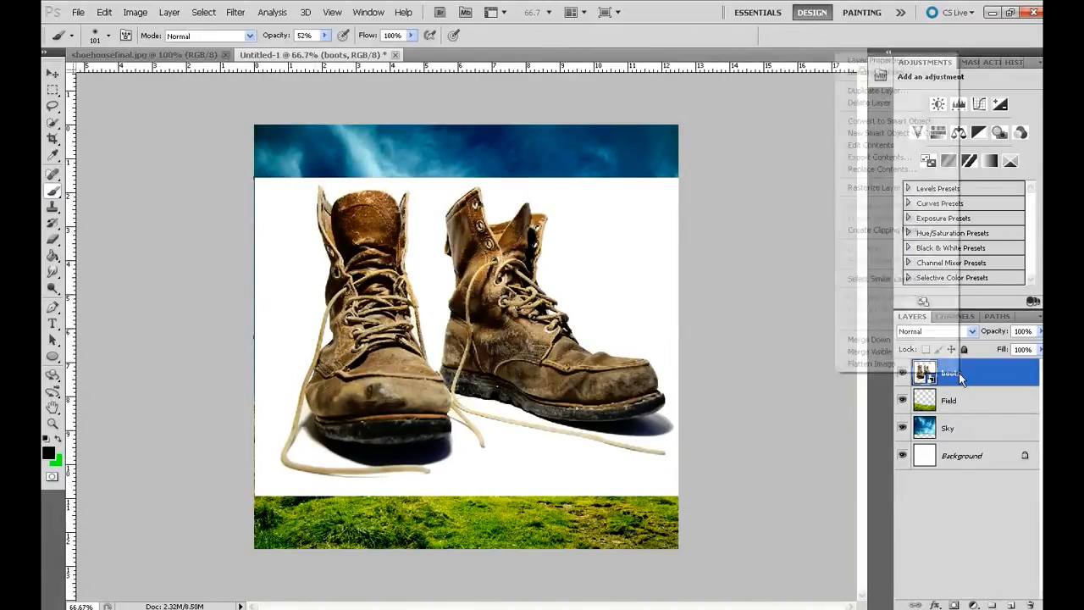
left_click(905, 189)
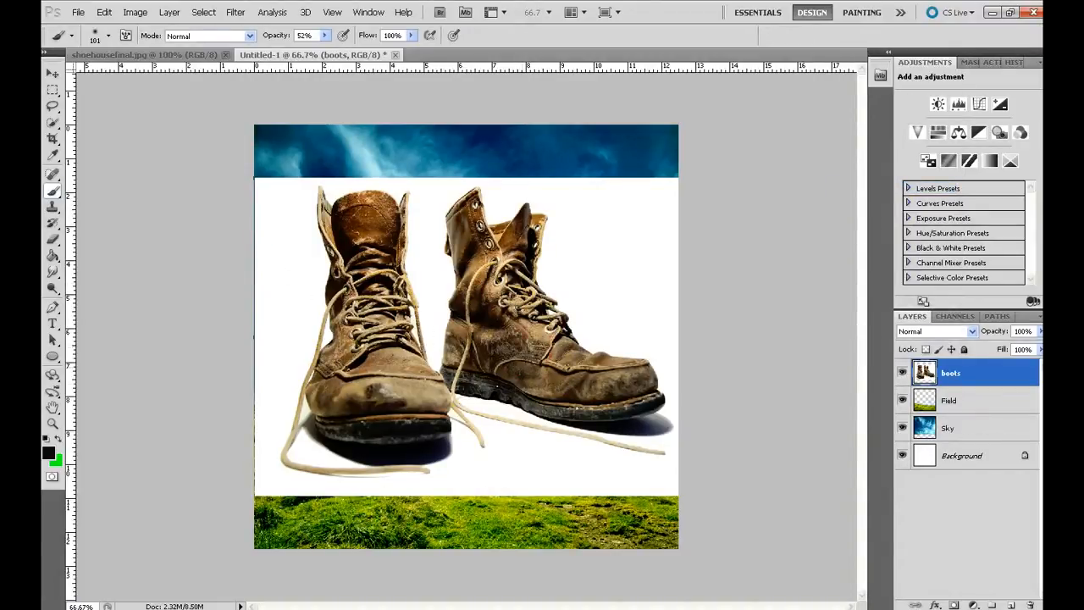
- Select the white background and the front-facing boot with Quick Selection and delete them from the boots layer
left_click(53, 124)
left_click(334, 196)
left_click(356, 487)
left_click(282, 196)
left_click(290, 504)
left_click(412, 185)
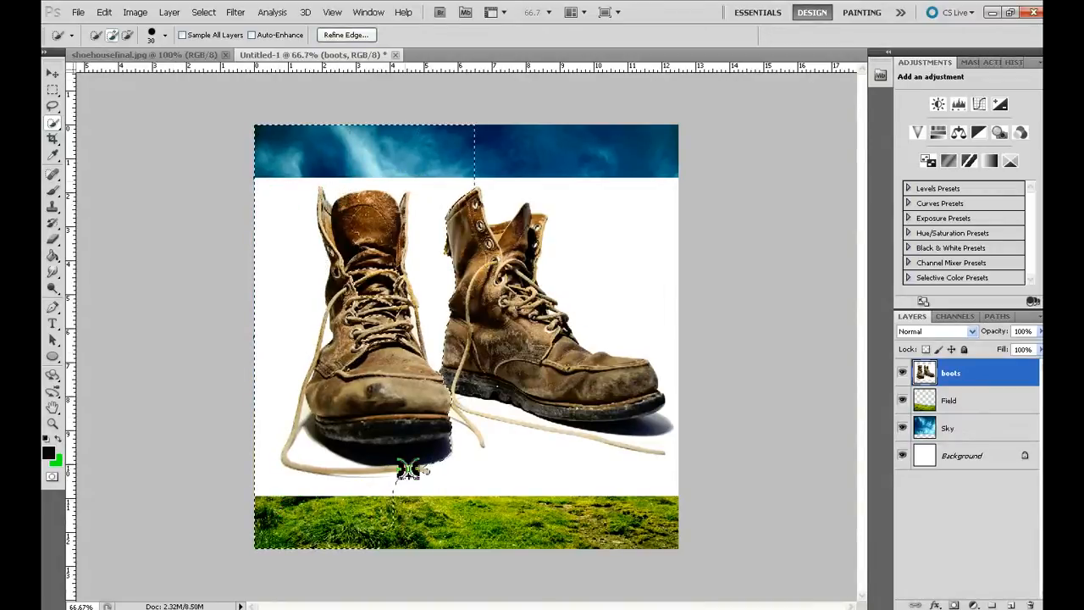
left_click(603, 177)
left_click(665, 297)
left_click(669, 485)
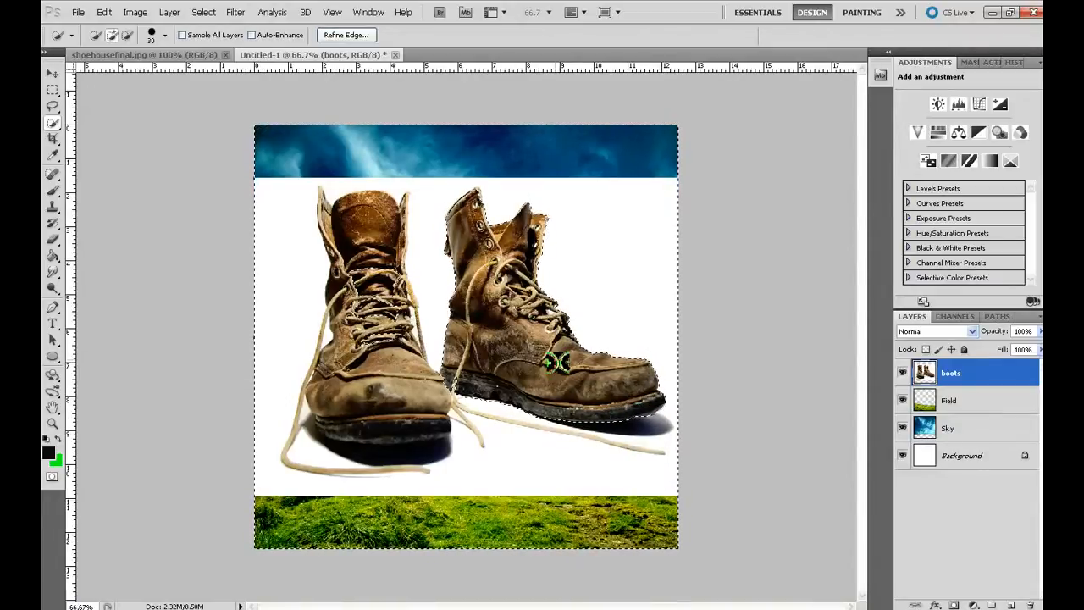
key("Delete")
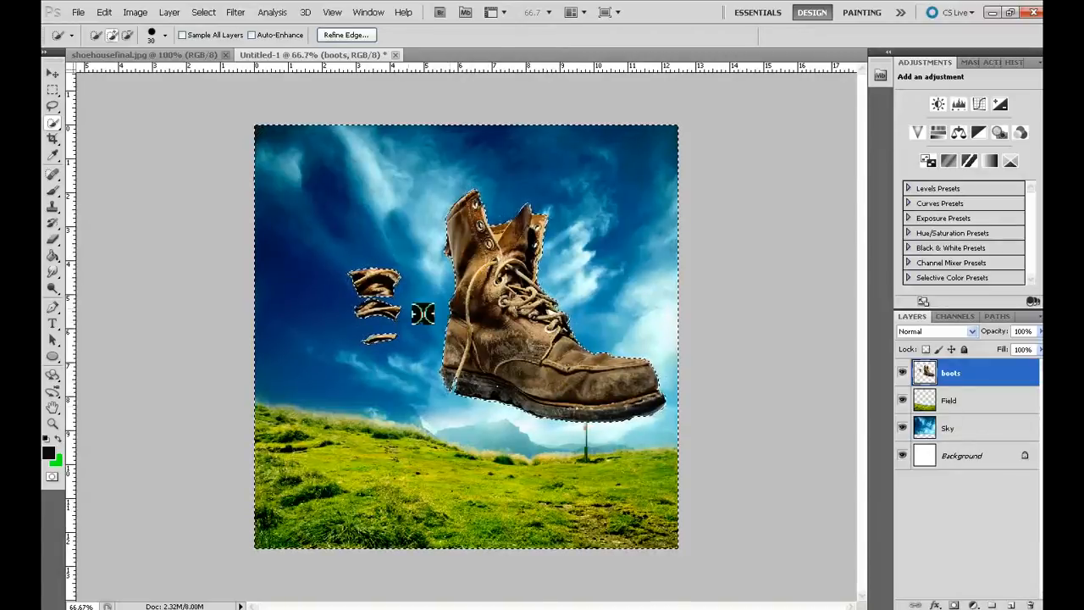
- Delete the leftover lace fragments of the removed boot and clear the selection
left_click_drag(386, 278, 379, 361)
key("Delete")
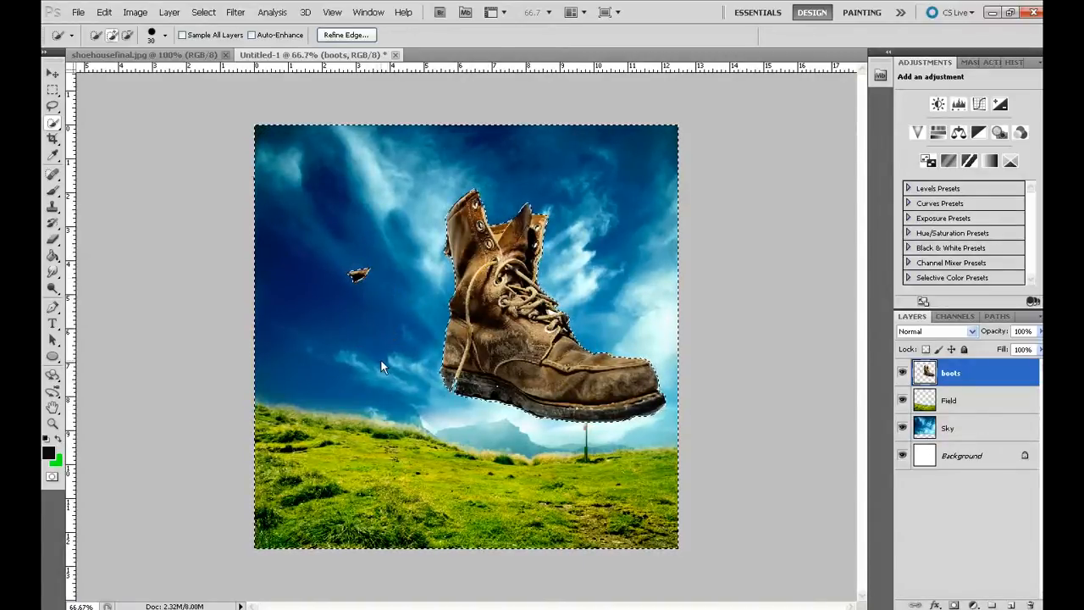
left_click(358, 272)
key("Delete")
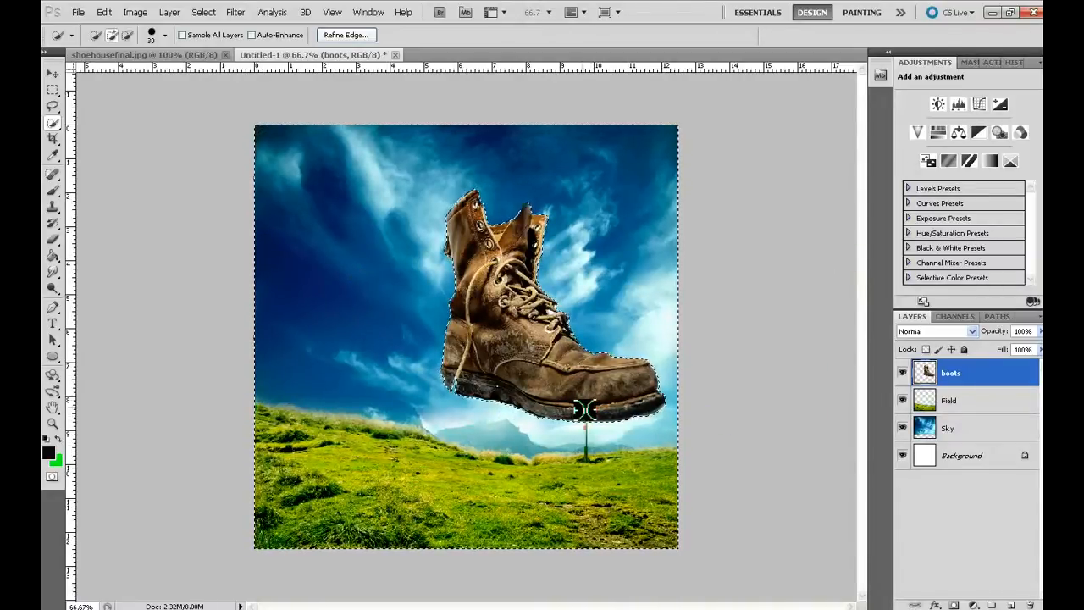
key("ctrl+d")
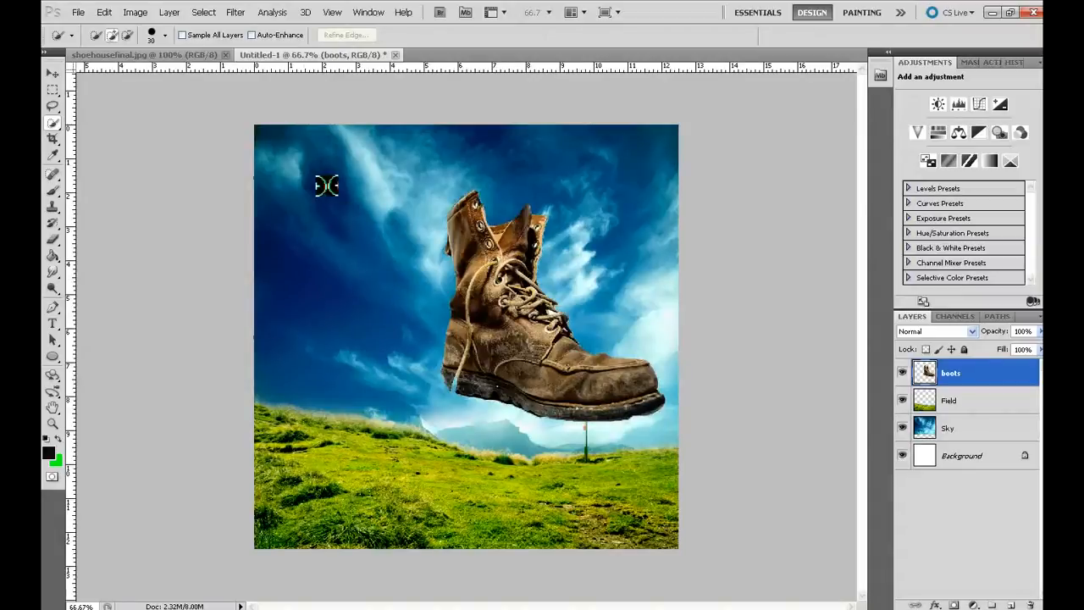
- Move the remaining boot towards the centre of the scene and erase stray edge lines with the Eraser
left_click(52, 75)
left_click_drag(534, 368, 466, 397)
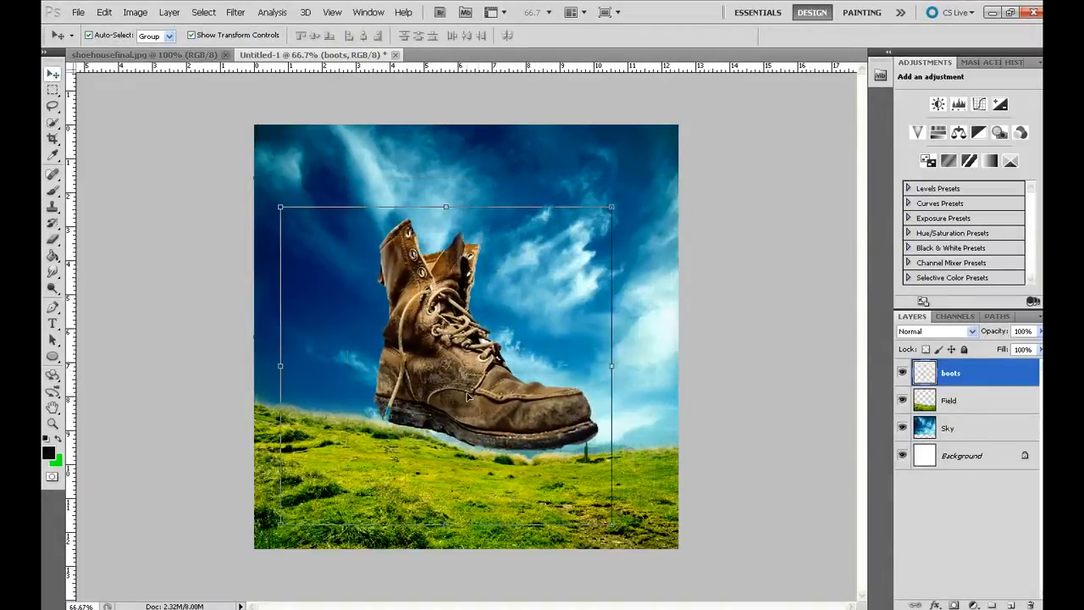
left_click(53, 238)
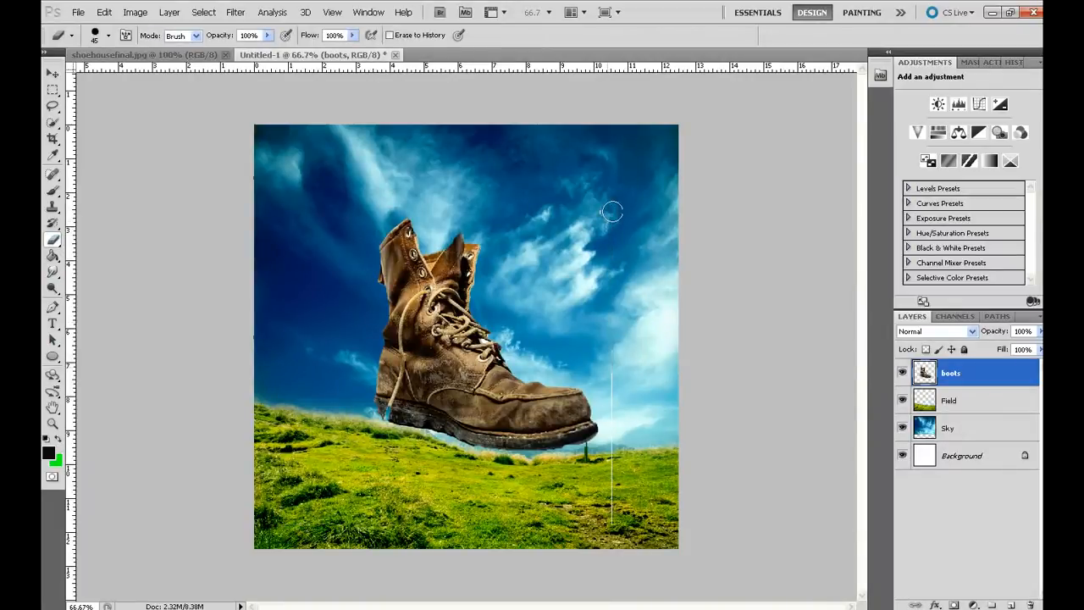
- Lower the boot onto the grass, enlarge it and shift it slightly towards the heel side
left_click(52, 74)
left_click(437, 337)
left_click_drag(455, 316, 474, 365)
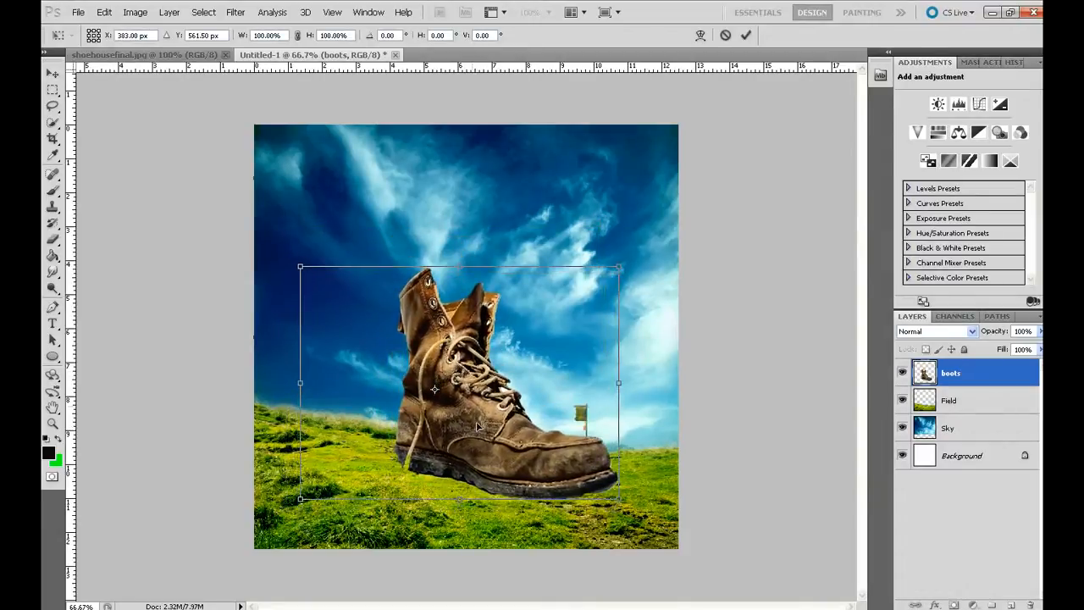
left_click_drag(300, 267, 250, 230)
left_click_drag(449, 458, 438, 458)
key("Return")
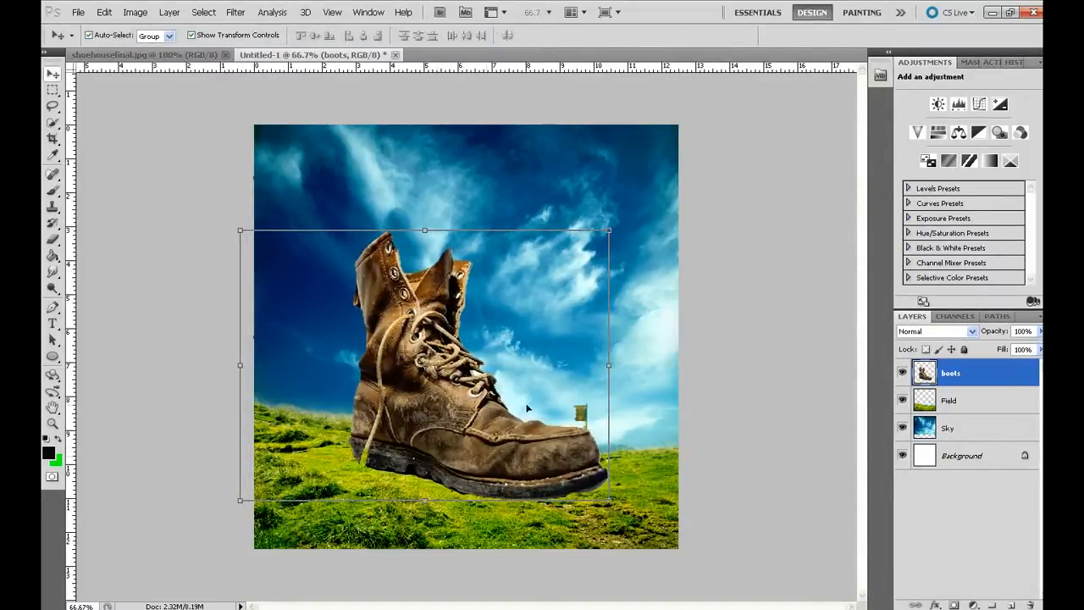
- Erase residue on the boots layer just below the toe end of the sole
key("ctrl+plus")
scroll(605, 401, "down", 2)
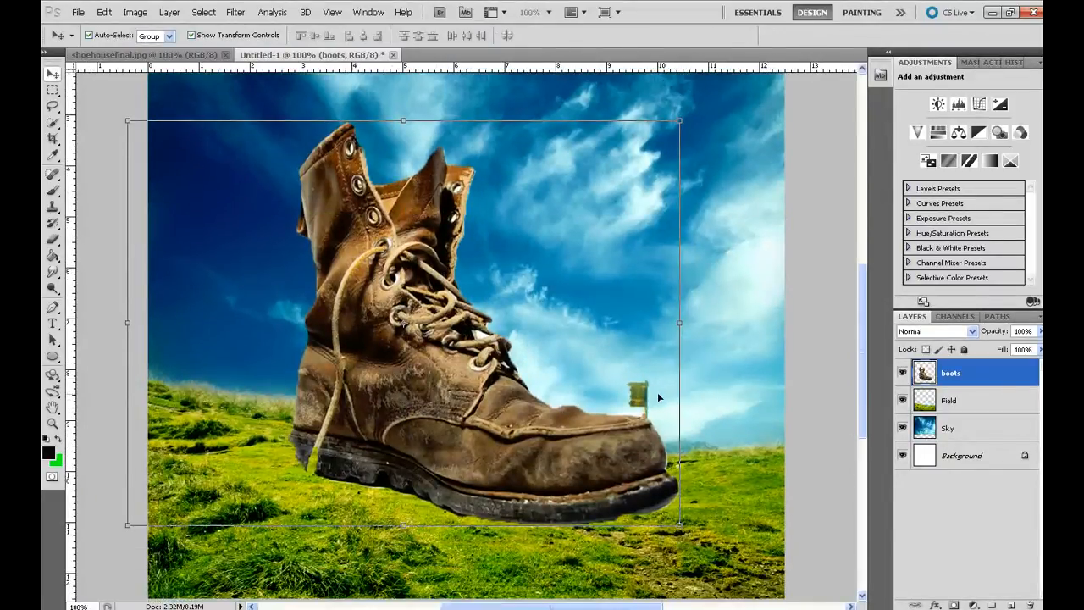
key("ctrl+plus")
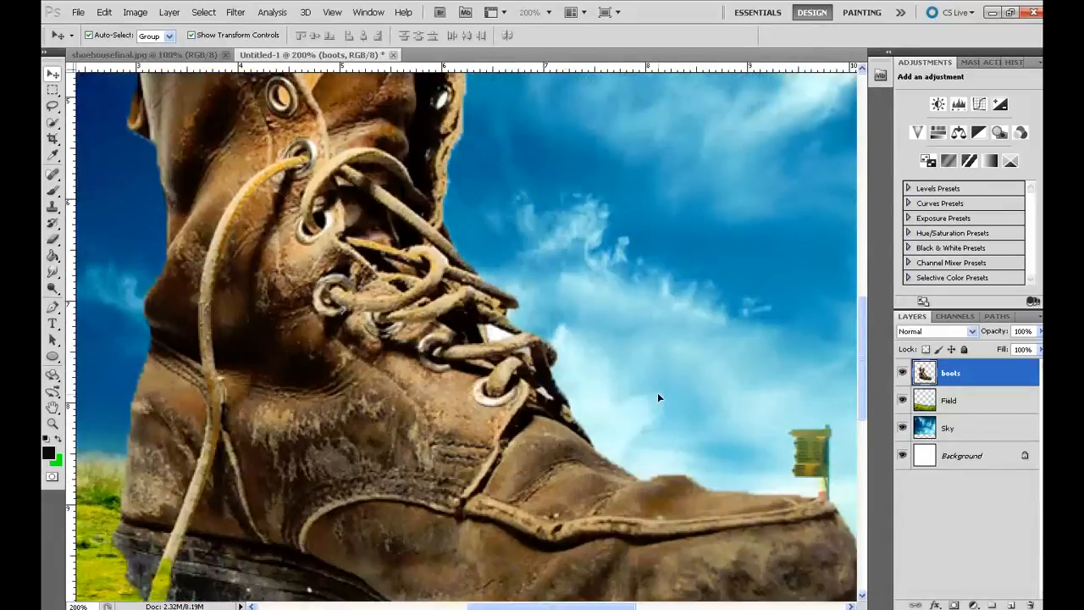
scroll(675, 387, "down", 9)
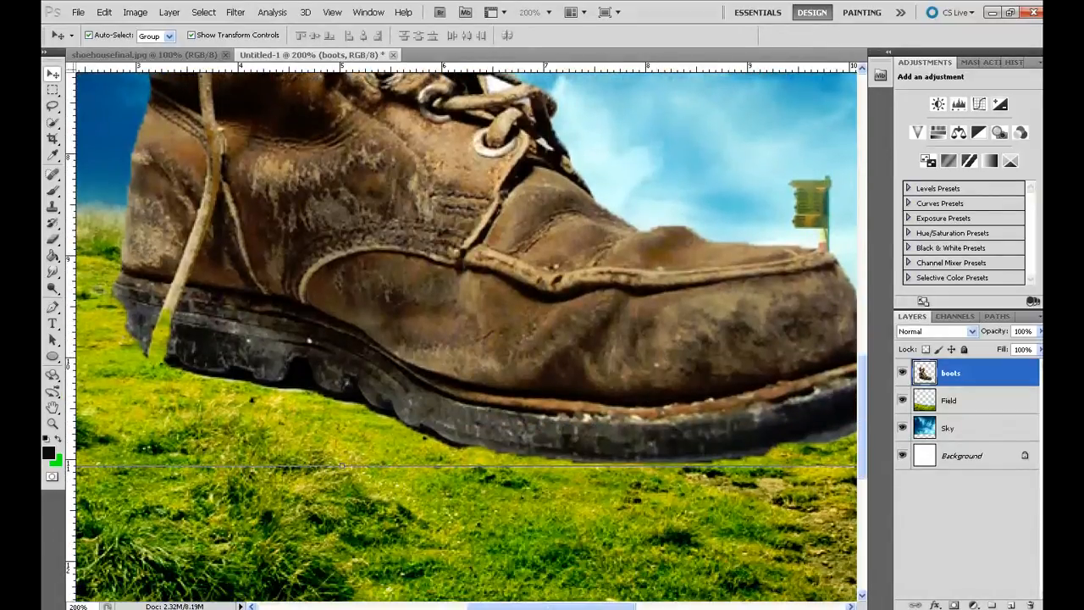
left_click(51, 240)
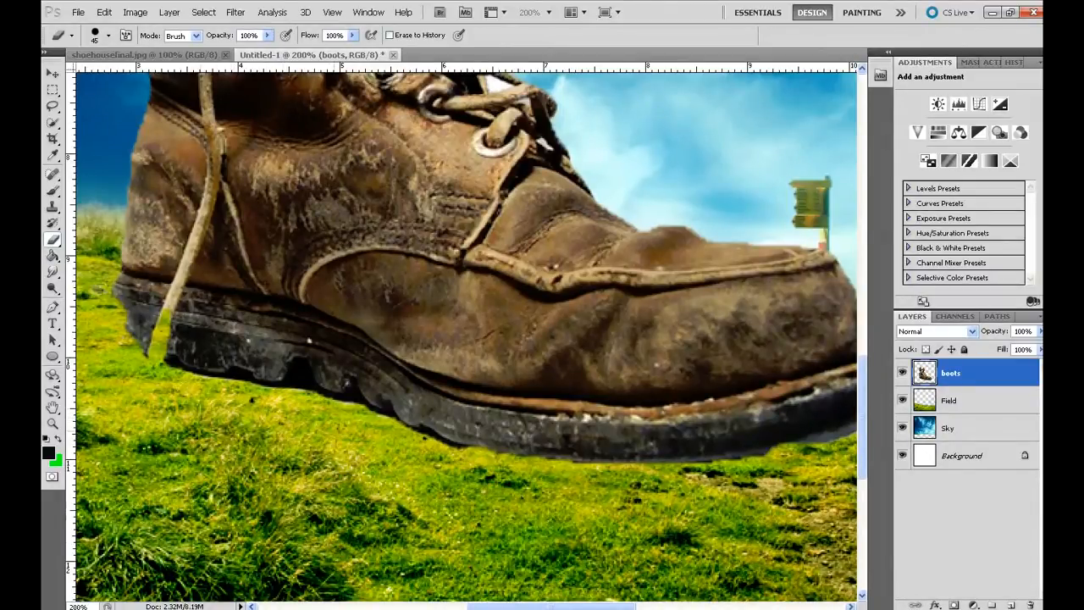
left_click_drag(551, 607, 584, 607)
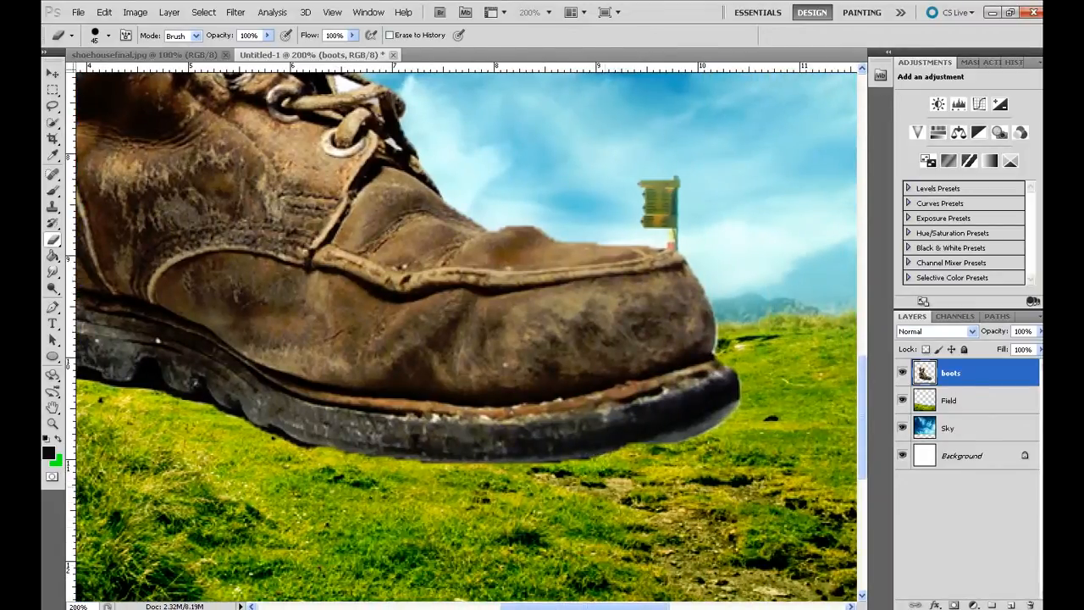
left_click_drag(676, 477, 697, 471)
scroll(660, 448, "up", 4)
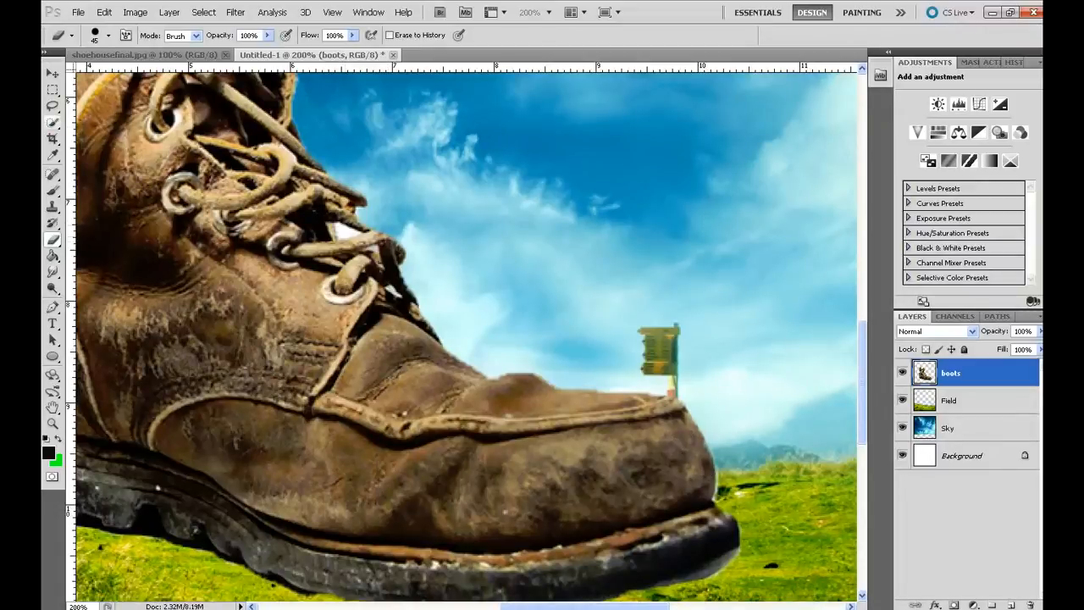
- Select the white gap between the boot's laces with the Magic Wand and delete it
left_click(52, 123)
left_click(119, 135)
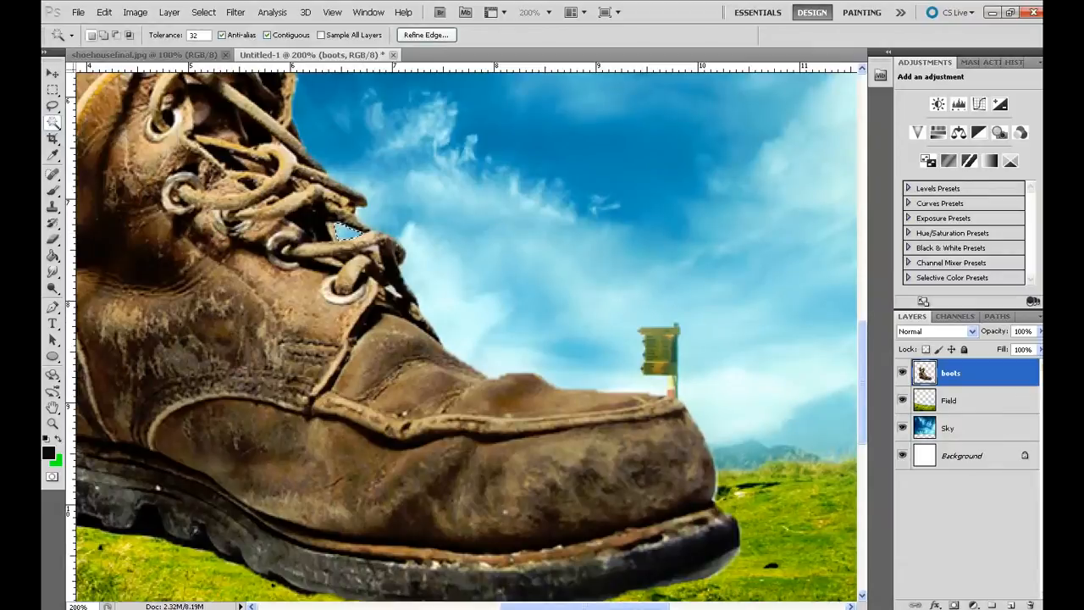
scroll(449, 259, "left", 5)
scroll(449, 259, "up", 3)
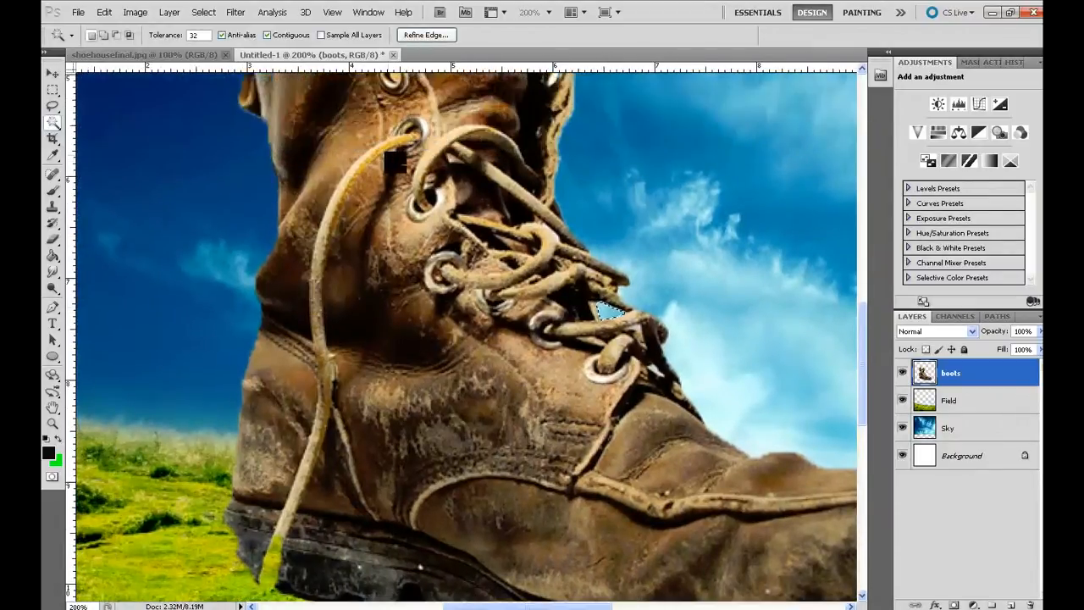